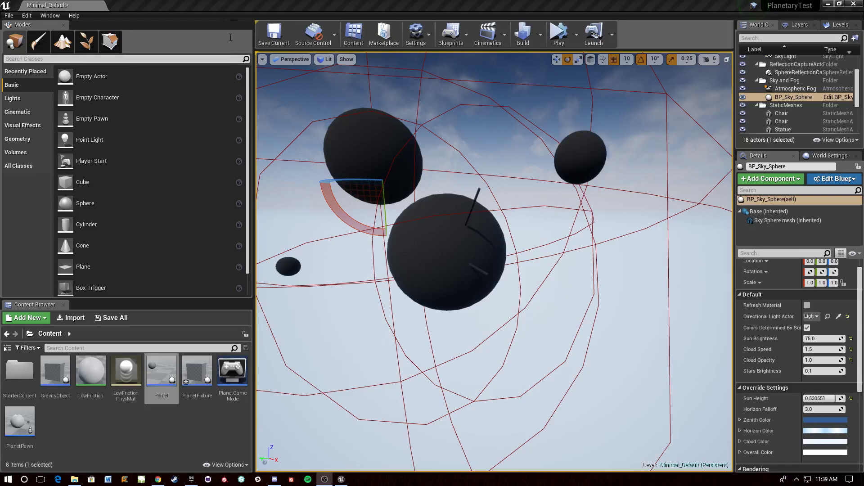
# - Examine the planets, their orbit rings and the two pole fixtures on the large central planet in the viewport
pyautogui.click(218, 9)
pyautogui.moveTo(494, 262)
pyautogui.mouseDown(button='right')
pyautogui.moveTo(451, 245)
pyautogui.moveTo(499, 265)
pyautogui.mouseUp(button='right')
pyautogui.press('w')
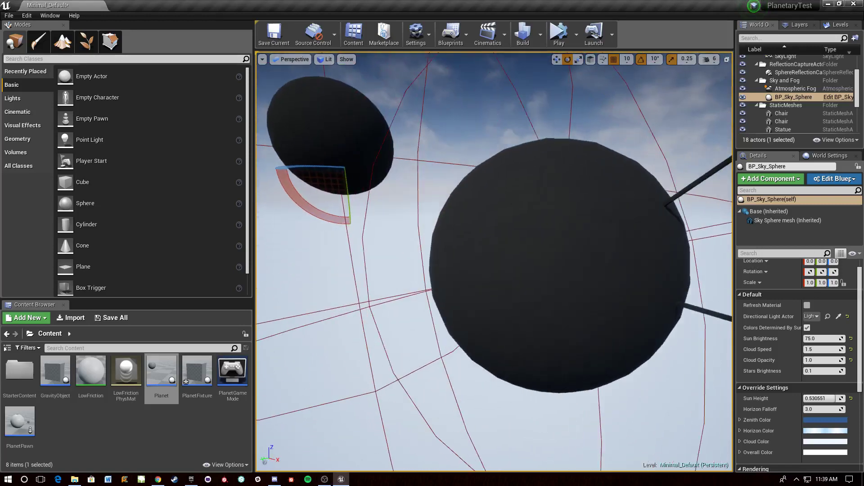
pyautogui.scroll(-10, 406, 196)
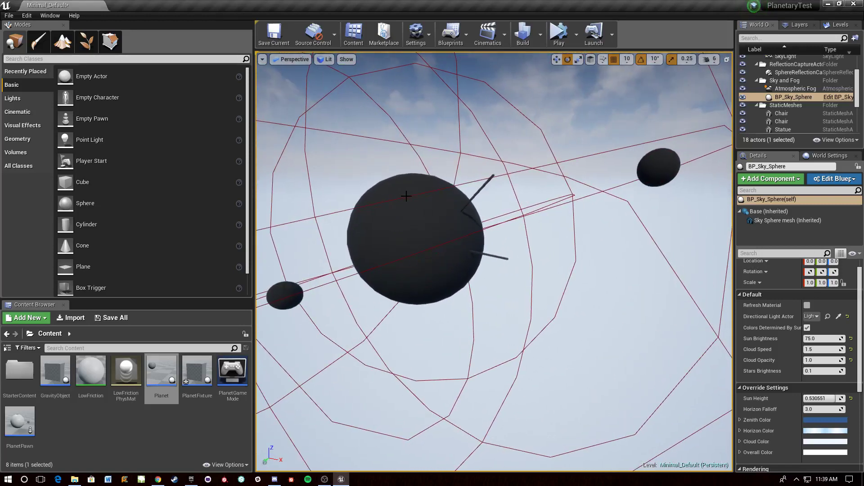
pyautogui.moveTo(406, 196); pyautogui.dragTo(470, 203, button='right')
pyautogui.press('w')
pyautogui.press('s')
pyautogui.press('w')
pyautogui.press('s')
pyautogui.press('s')
pyautogui.press('a')
pyautogui.press('w')
pyautogui.moveTo(564, 283)
pyautogui.mouseDown(button='right')
pyautogui.moveTo(578, 289)
pyautogui.moveTo(570, 291)
pyautogui.mouseUp(button='right')
# - Select the large central planet and run a brief play test of the level
pyautogui.click(563, 284)
pyautogui.press('s')
pyautogui.press('w')
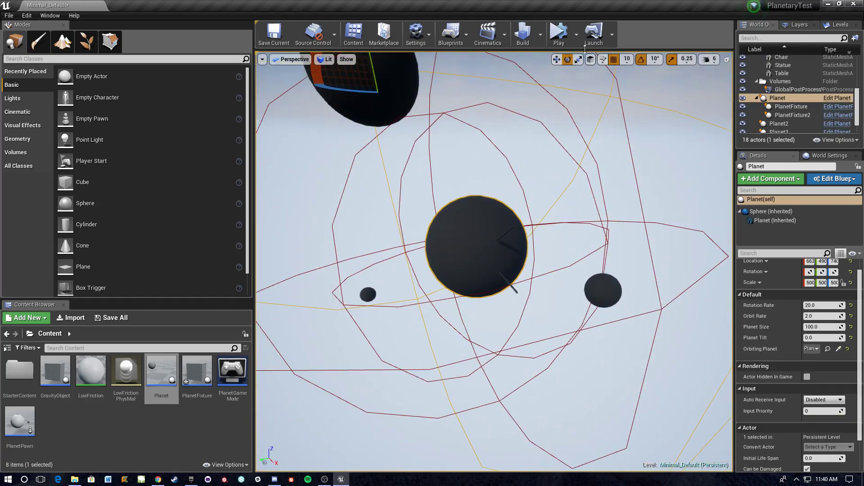
pyautogui.click(576, 36)
pyautogui.click(604, 58)
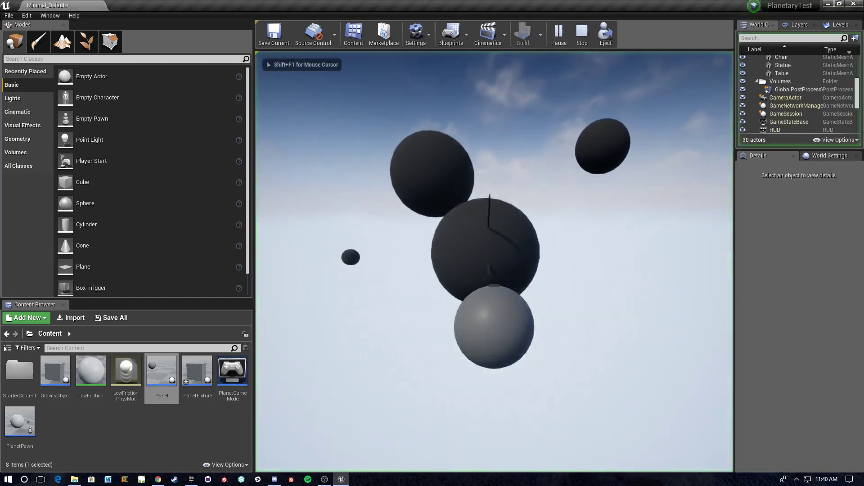
pyautogui.press('Escape')
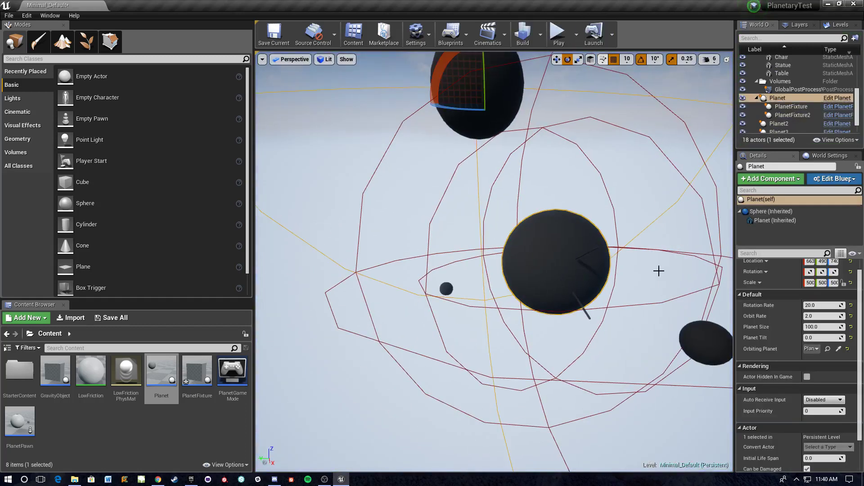
# - Set the selected planet's Rotation Rate to 1.0 and play-test the level with the ball pawn on its surface
pyautogui.scroll(-1, 810, 311)
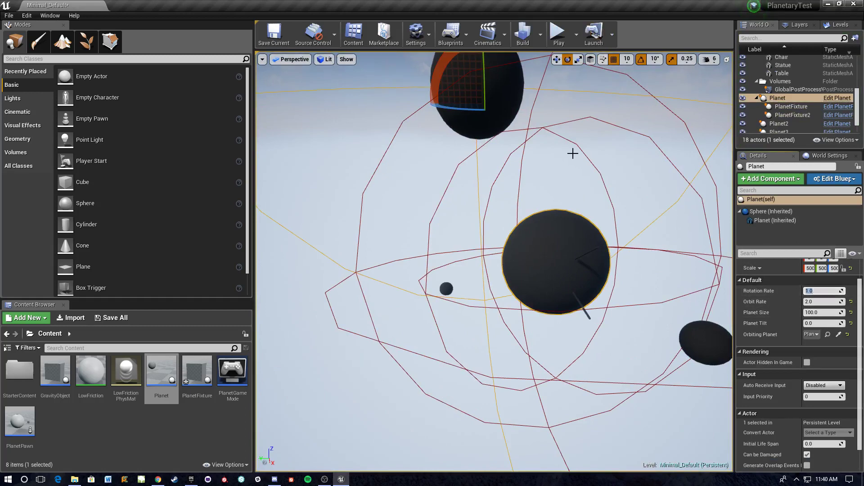
pyautogui.click(557, 32)
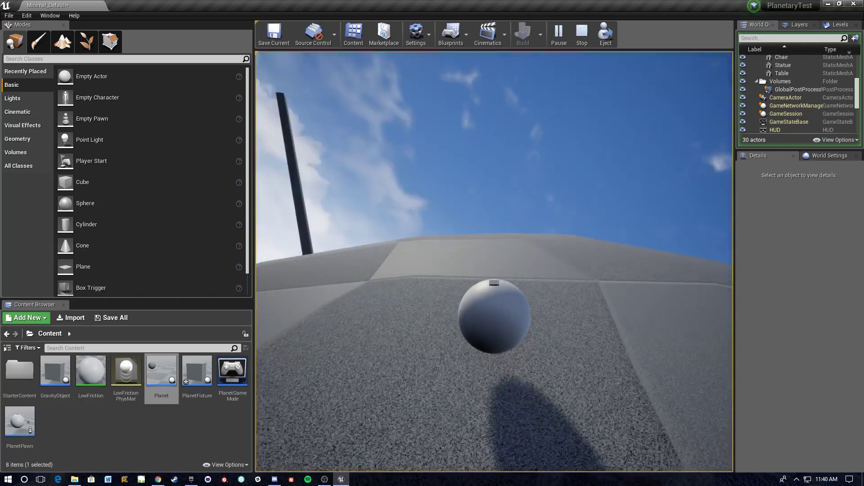
pyautogui.press('Escape')
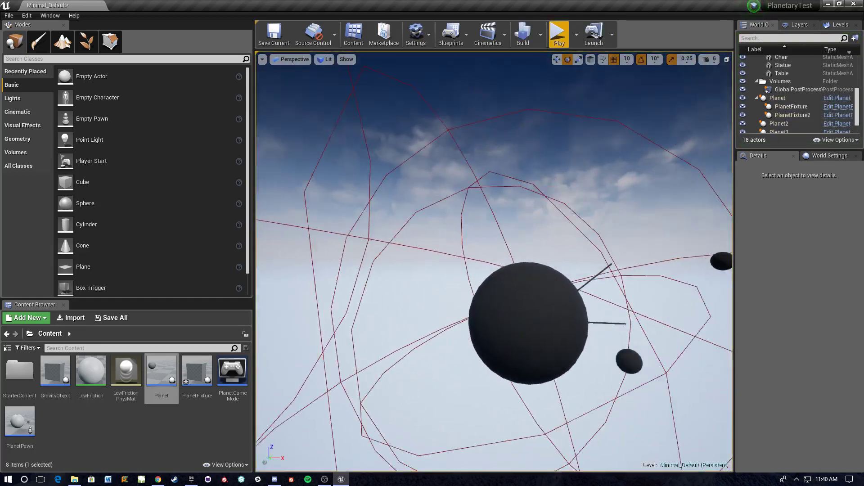
# - Examine the large central planet and how its two pole fixtures are attached to the surface
pyautogui.moveTo(495, 262); pyautogui.dragTo(425, 305, button='right')
pyautogui.moveTo(573, 259)
pyautogui.mouseDown(button='right')
pyautogui.moveTo(512, 261)
pyautogui.moveTo(573, 259)
pyautogui.mouseUp(button='right')
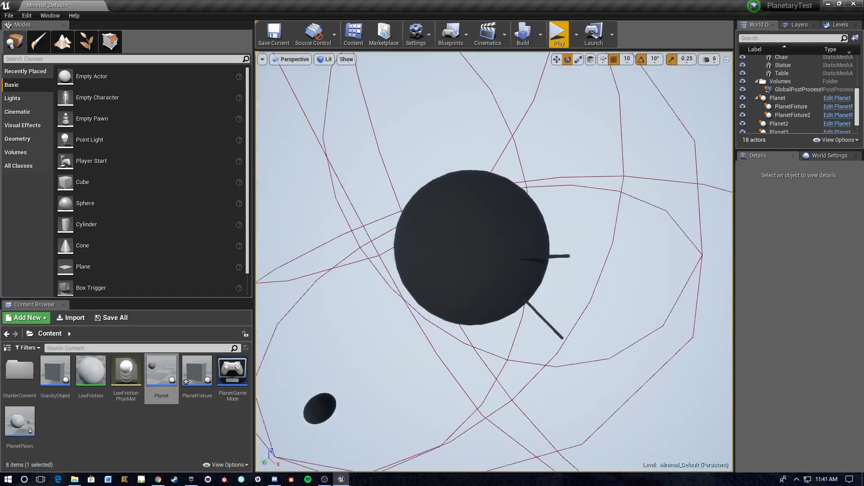
pyautogui.moveTo(494, 262); pyautogui.dragTo(423, 216, button='right')
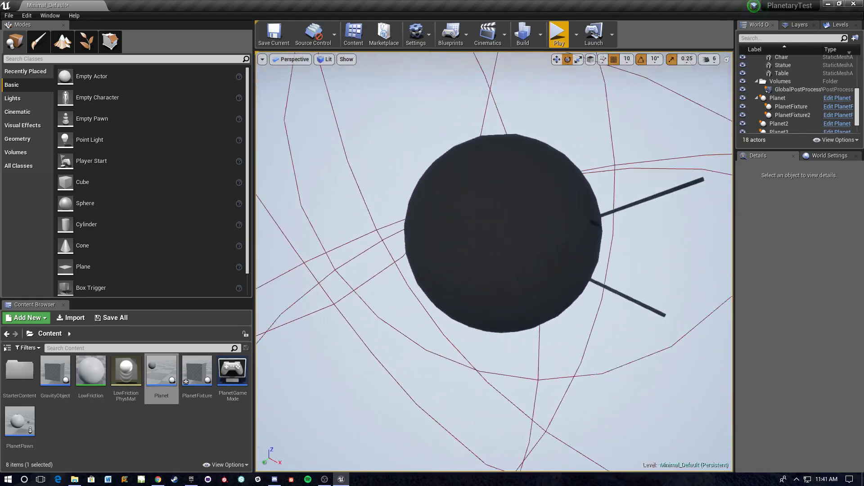
pyautogui.moveTo(573, 259); pyautogui.dragTo(573, 259, button='right')
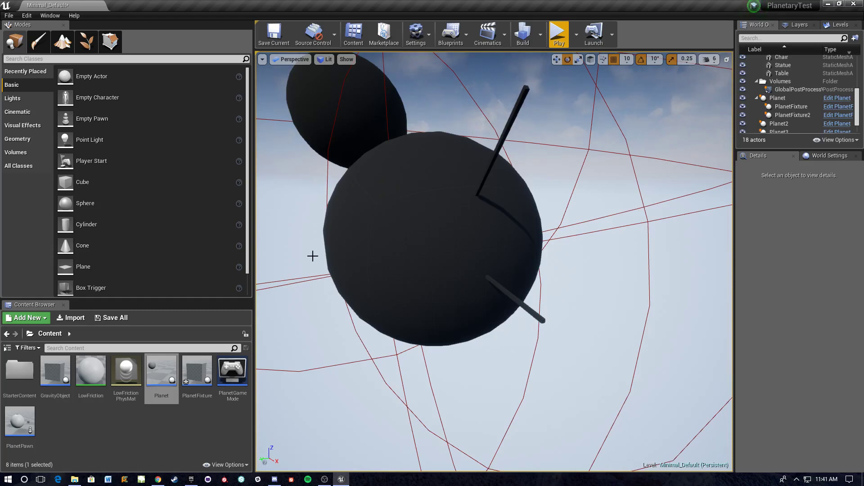
pyautogui.moveTo(431, 219); pyautogui.dragTo(400, 212, button='right')
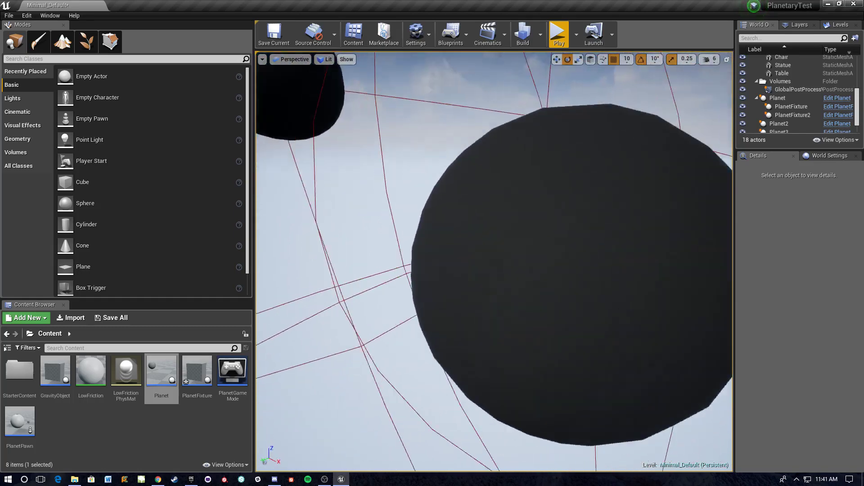
pyautogui.moveTo(290, 252); pyautogui.dragTo(290, 252, button='right')
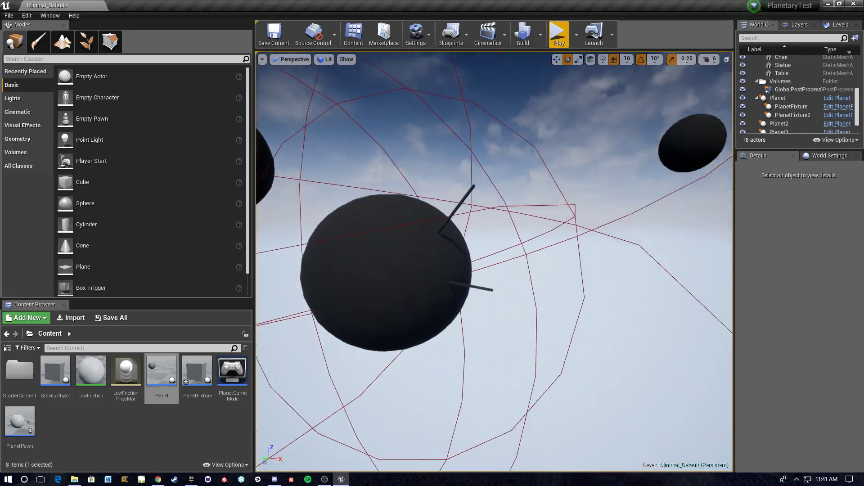
pyautogui.moveTo(431, 219); pyautogui.dragTo(432, 219, button='right')
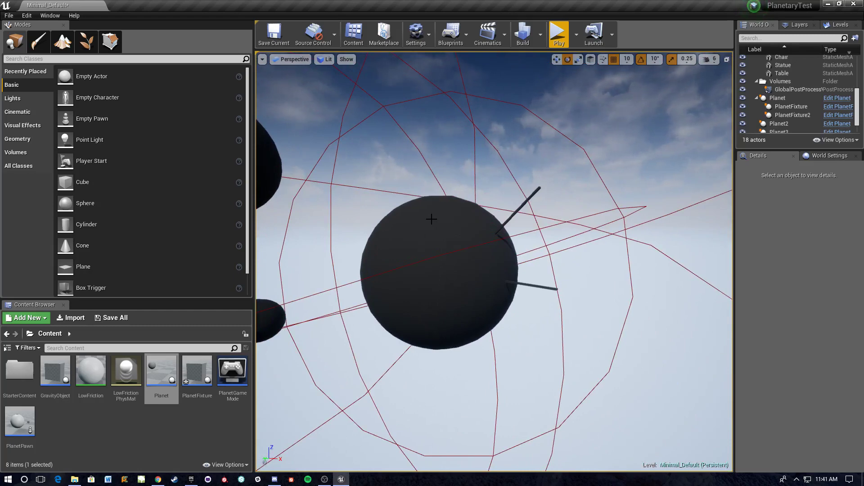
pyautogui.moveTo(494, 262)
pyautogui.mouseDown(button='right')
pyautogui.moveTo(489, 257)
pyautogui.moveTo(489, 270)
pyautogui.mouseUp(button='right')
pyautogui.moveTo(432, 220); pyautogui.dragTo(439, 219, button='right')
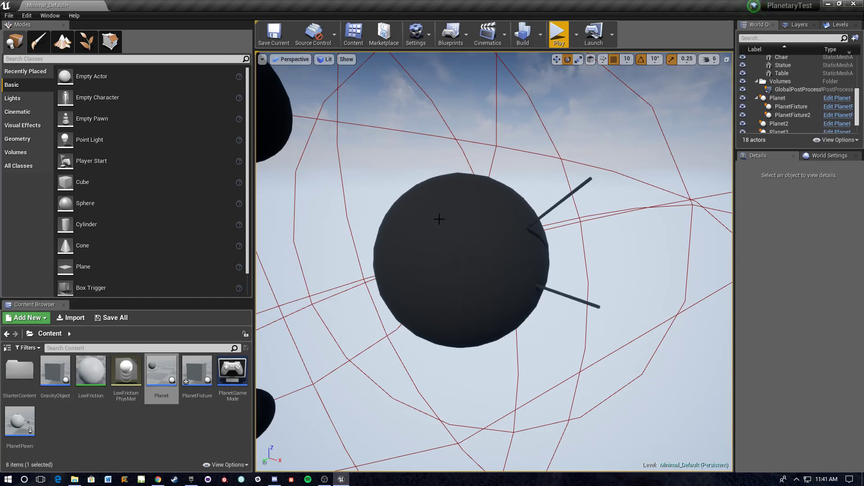
pyautogui.moveTo(472, 218)
pyautogui.mouseDown(button='right')
pyautogui.moveTo(472, 197)
pyautogui.moveTo(475, 212)
pyautogui.moveTo(405, 236)
pyautogui.moveTo(473, 218)
pyautogui.mouseUp(button='right')
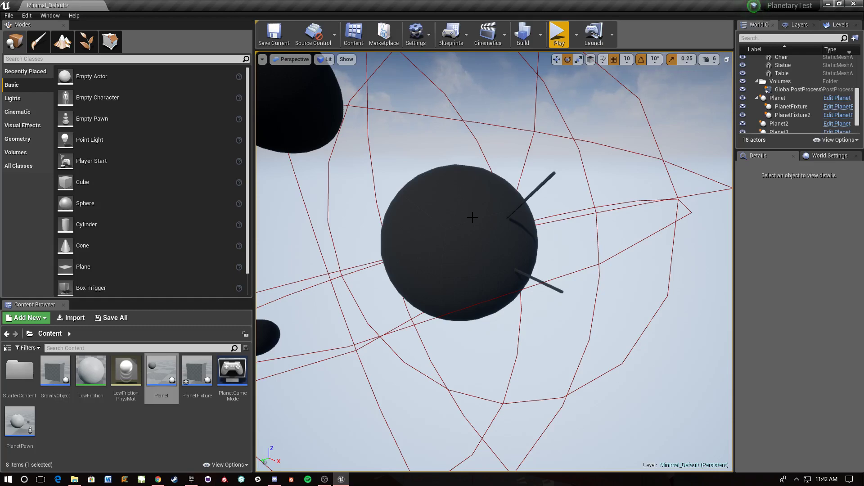
# - Play-test the level again to view the planets and poles from behind the ball pawn
pyautogui.moveTo(615, 126); pyautogui.dragTo(559, 155, button='right')
pyautogui.scroll(2, 615, 125)
pyautogui.scroll(-2, 615, 125)
pyautogui.click(558, 36)
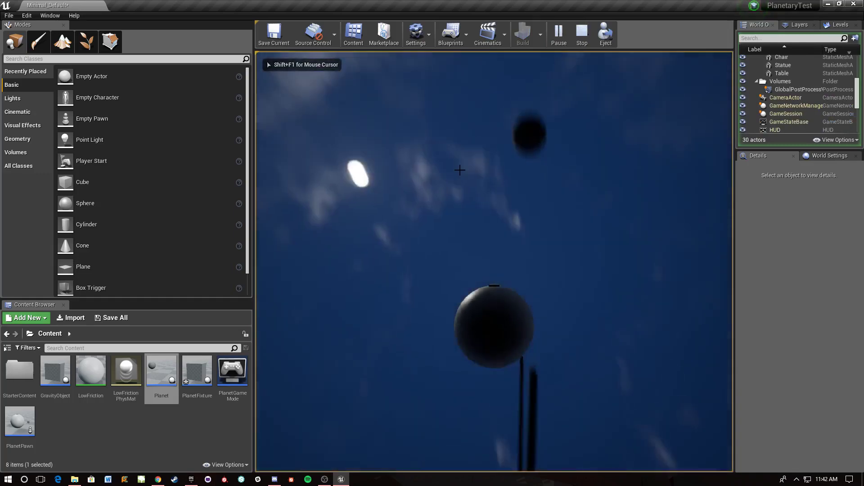
pyautogui.press('Escape')
pyautogui.moveTo(446, 134)
pyautogui.mouseDown(button='right')
pyautogui.moveTo(446, 189)
pyautogui.moveTo(423, 180)
pyautogui.moveTo(446, 134)
pyautogui.mouseUp(button='right')
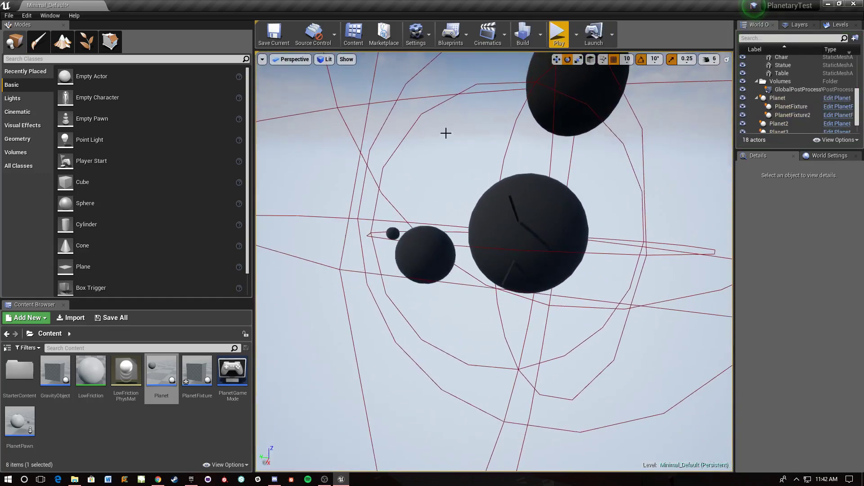
# - Inspect the upper pole PlanetFixture2 and its parent Planet by selecting each in the viewport
pyautogui.click(511, 198)
pyautogui.moveTo(510, 197)
pyautogui.mouseDown(button='right')
pyautogui.moveTo(460, 173)
pyautogui.moveTo(423, 194)
pyautogui.moveTo(464, 194)
pyautogui.moveTo(446, 180)
pyautogui.moveTo(418, 194)
pyautogui.moveTo(383, 167)
pyautogui.moveTo(511, 198)
pyautogui.mouseUp(button='right')
pyautogui.press('w')
pyautogui.click(539, 221)
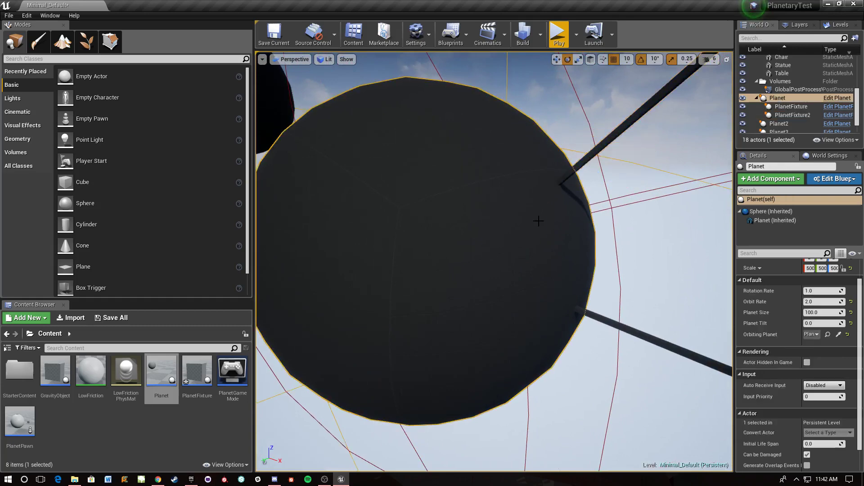
pyautogui.click(596, 148)
pyautogui.moveTo(597, 148); pyautogui.dragTo(596, 148, button='right')
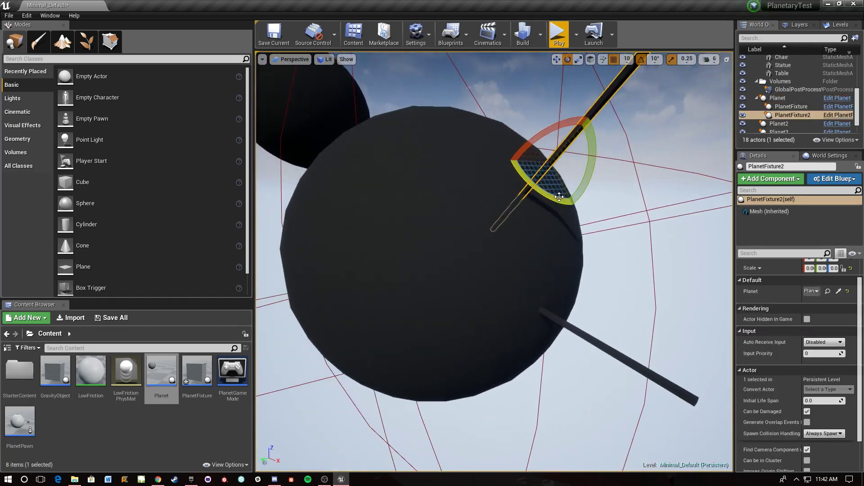
pyautogui.click(521, 200)
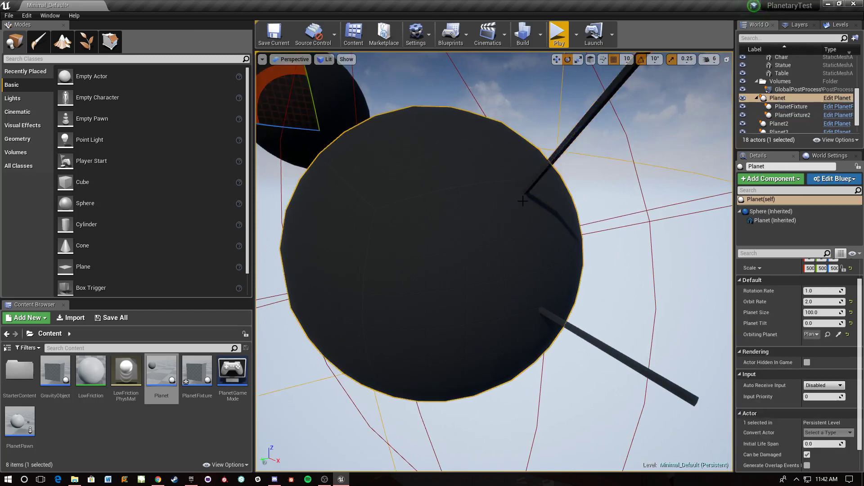
pyautogui.moveTo(549, 165); pyautogui.dragTo(625, 176, button='right')
pyautogui.click(625, 176)
pyautogui.click(521, 249)
pyautogui.moveTo(514, 246); pyautogui.dragTo(489, 220, button='right')
pyautogui.moveTo(503, 214)
pyautogui.mouseDown(button='right')
pyautogui.moveTo(454, 216)
pyautogui.moveTo(473, 203)
pyautogui.moveTo(510, 209)
pyautogui.moveTo(484, 192)
pyautogui.moveTo(513, 206)
pyautogui.mouseUp(button='right')
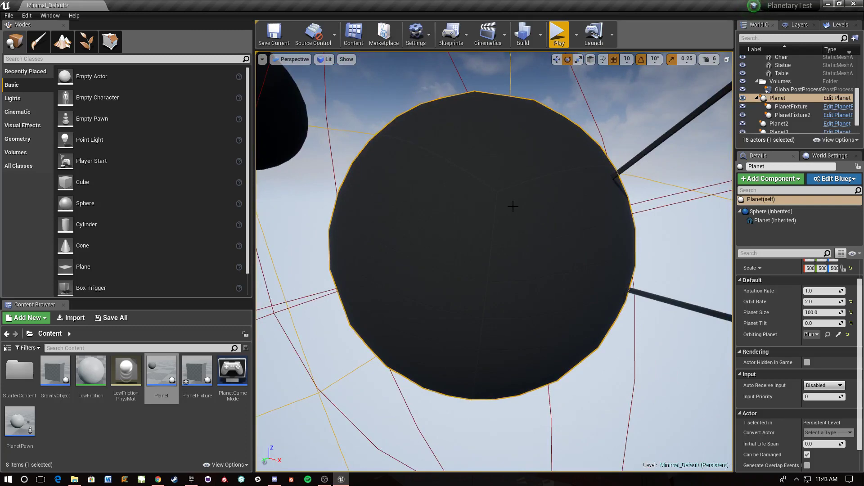
# - Examine the selected planet and its attached poles from near and far
pyautogui.press('s')
pyautogui.moveTo(519, 180)
pyautogui.mouseDown(button='right')
pyautogui.moveTo(547, 181)
pyautogui.moveTo(545, 153)
pyautogui.moveTo(555, 173)
pyautogui.moveTo(501, 177)
pyautogui.moveTo(508, 185)
pyautogui.mouseUp(button='right')
pyautogui.press('w')
pyautogui.press('s')
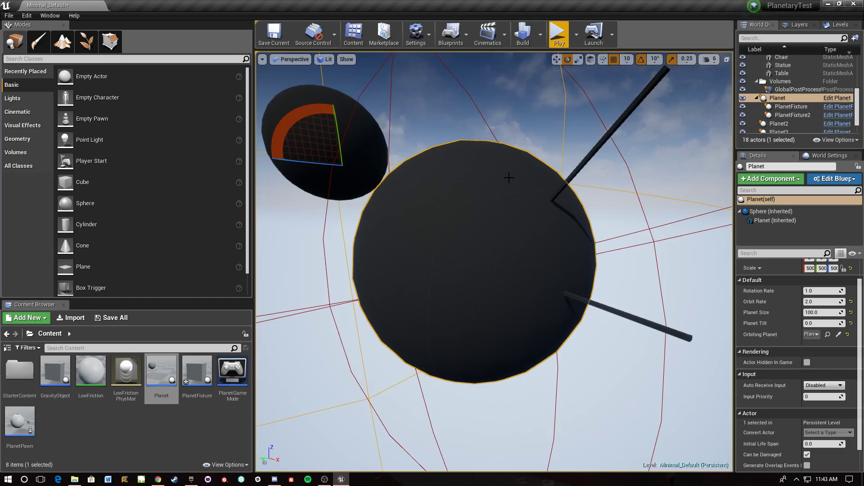
pyautogui.moveTo(498, 173)
pyautogui.mouseDown(button='right')
pyautogui.moveTo(498, 153)
pyautogui.moveTo(499, 194)
pyautogui.moveTo(498, 172)
pyautogui.mouseUp(button='right')
pyautogui.press('w')
pyautogui.press('s')
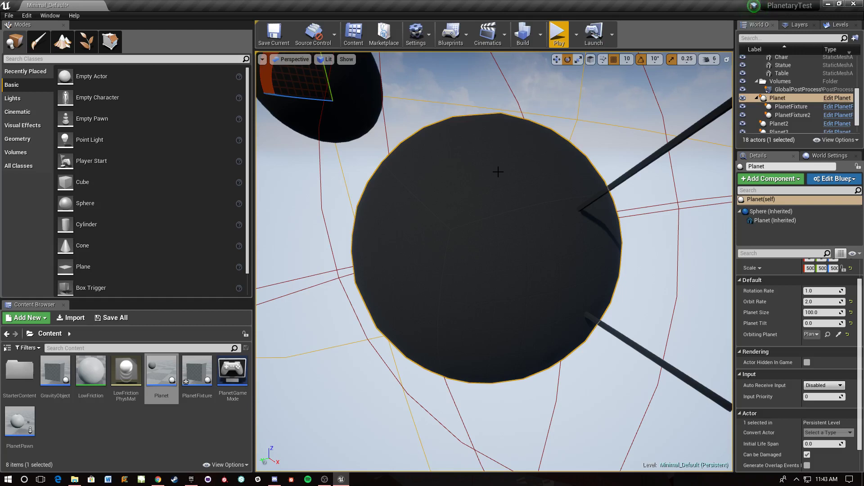
pyautogui.moveTo(498, 172); pyautogui.dragTo(486, 168, button='right')
pyautogui.press('s')
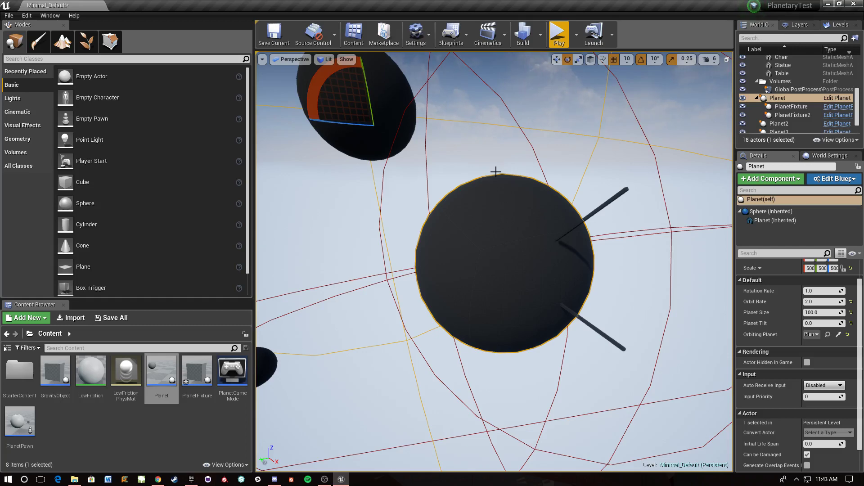
pyautogui.moveTo(496, 172)
pyautogui.mouseDown(button='right')
pyautogui.moveTo(463, 131)
pyautogui.moveTo(495, 174)
pyautogui.moveTo(531, 196)
pyautogui.moveTo(491, 175)
pyautogui.moveTo(495, 193)
pyautogui.moveTo(495, 171)
pyautogui.mouseUp(button='right')
pyautogui.press('w')
pyautogui.press('s')
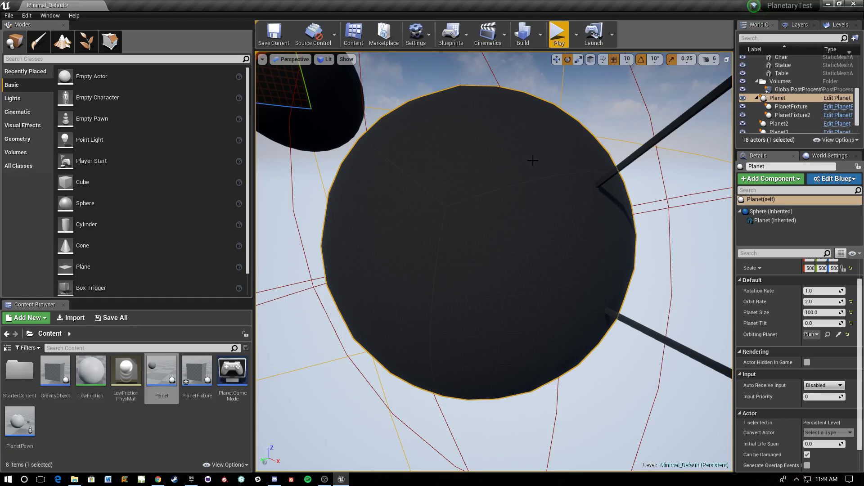
pyautogui.moveTo(533, 161); pyautogui.dragTo(500, 151, button='right')
pyautogui.moveTo(536, 180); pyautogui.dragTo(532, 161)
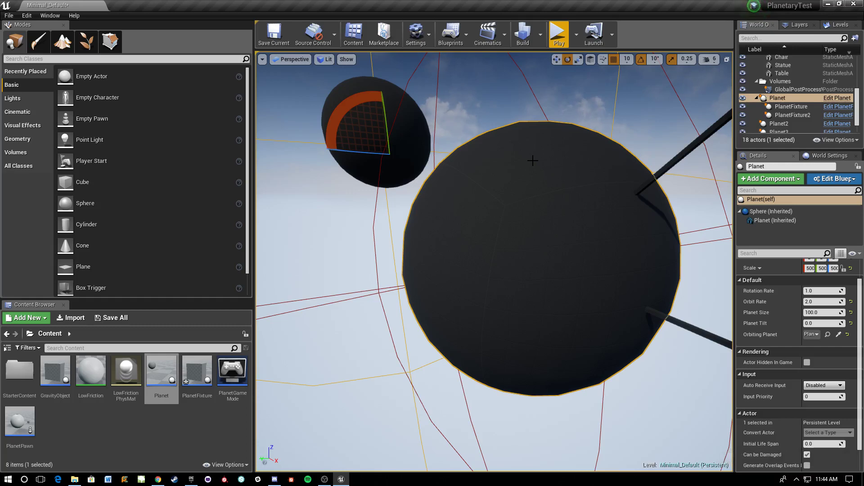
# - Start a short play session facing the planet with the poles and stop it
pyautogui.moveTo(533, 154)
pyautogui.mouseDown(button='right')
pyautogui.moveTo(630, 113)
pyautogui.moveTo(569, 108)
pyautogui.moveTo(586, 157)
pyautogui.moveTo(520, 155)
pyautogui.mouseUp(button='right')
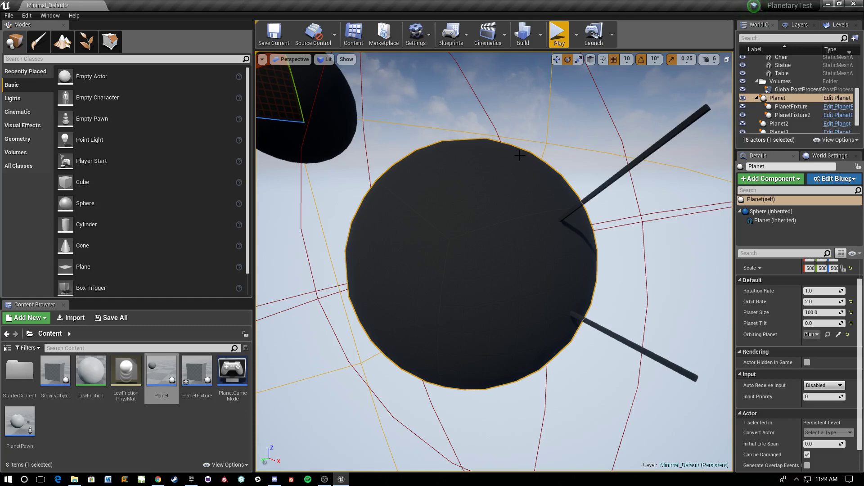
pyautogui.moveTo(520, 155); pyautogui.dragTo(516, 159, button='right')
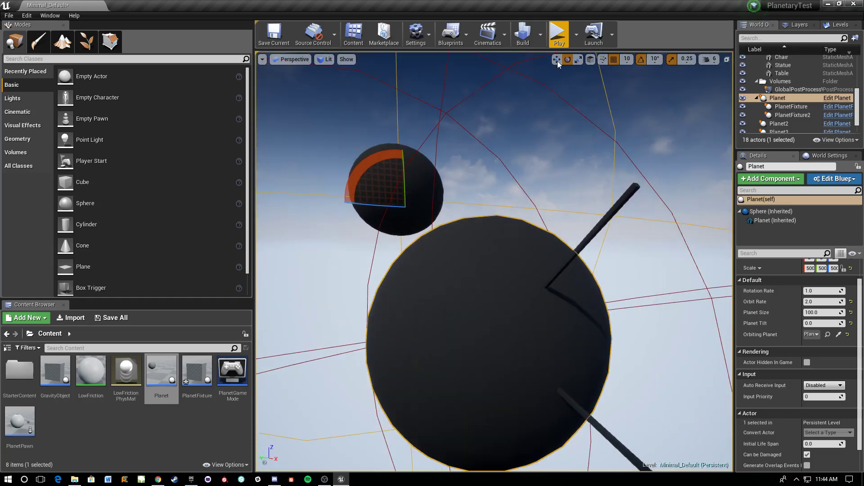
pyautogui.hotkey('alt', 'p')
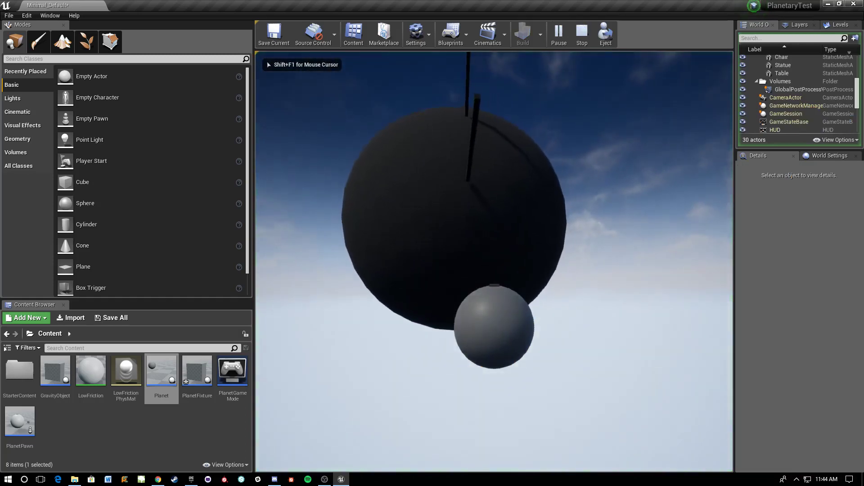
pyautogui.press('Escape')
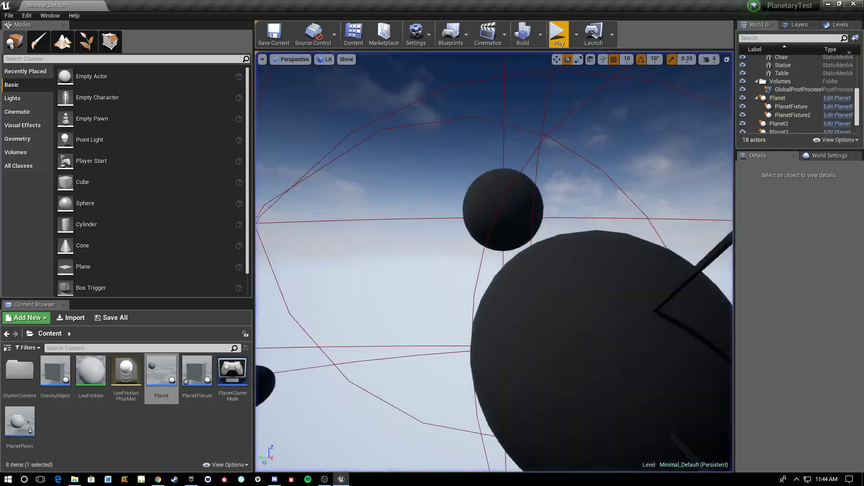
# - Select the upper pole PlanetFixture2 on the large planet and inspect its placement on the surface
pyautogui.moveTo(494, 262); pyautogui.dragTo(529, 263, button='right')
pyautogui.moveTo(562, 231); pyautogui.dragTo(563, 229, button='right')
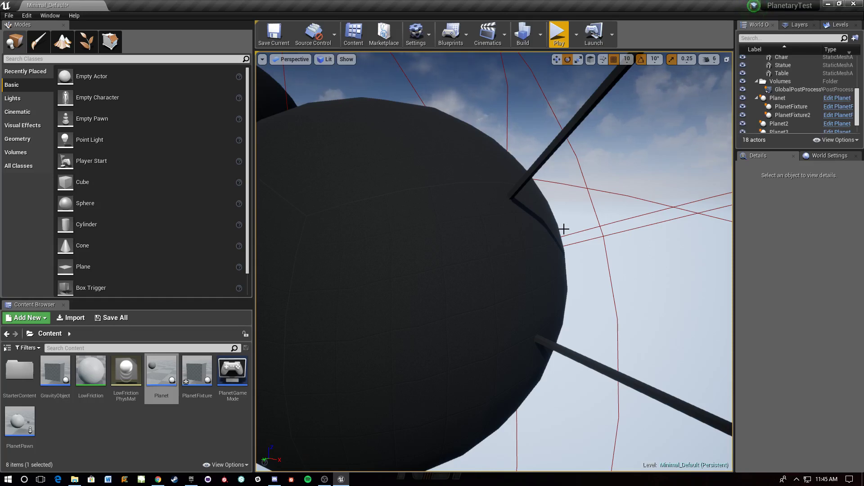
pyautogui.moveTo(590, 191); pyautogui.dragTo(529, 203, button='right')
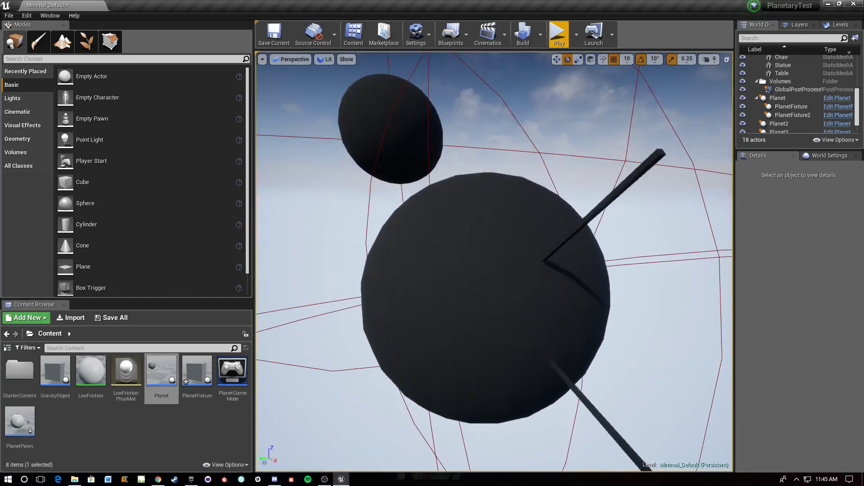
pyautogui.moveTo(590, 225); pyautogui.dragTo(619, 227)
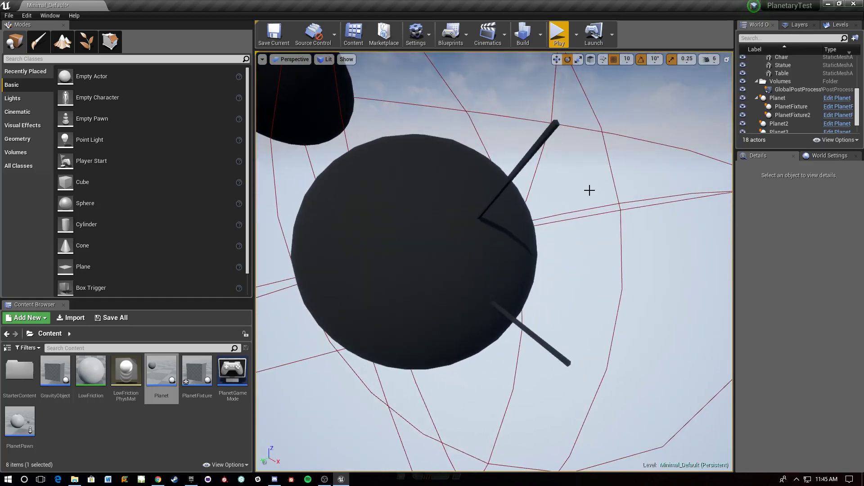
pyautogui.click(547, 130)
pyautogui.moveTo(534, 187); pyautogui.dragTo(493, 167, button='right')
pyautogui.moveTo(700, 199); pyautogui.dragTo(676, 196, button='right')
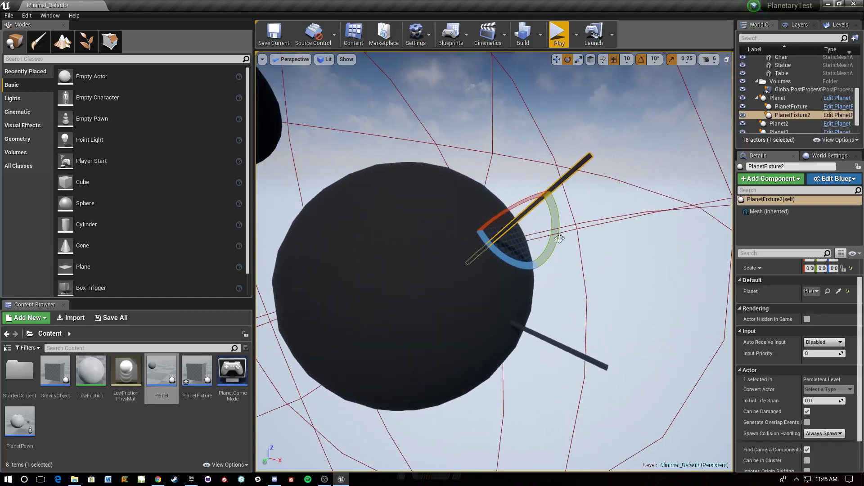
# - Select the large Planet in the viewport and examine it with its two attached poles from several distances and angles
pyautogui.moveTo(559, 239); pyautogui.dragTo(512, 215, button='right')
pyautogui.click(527, 264)
pyautogui.press('w')
pyautogui.press('d')
pyautogui.press('a')
pyautogui.press('w')
pyautogui.press('s')
pyautogui.press('w')
pyautogui.press('s')
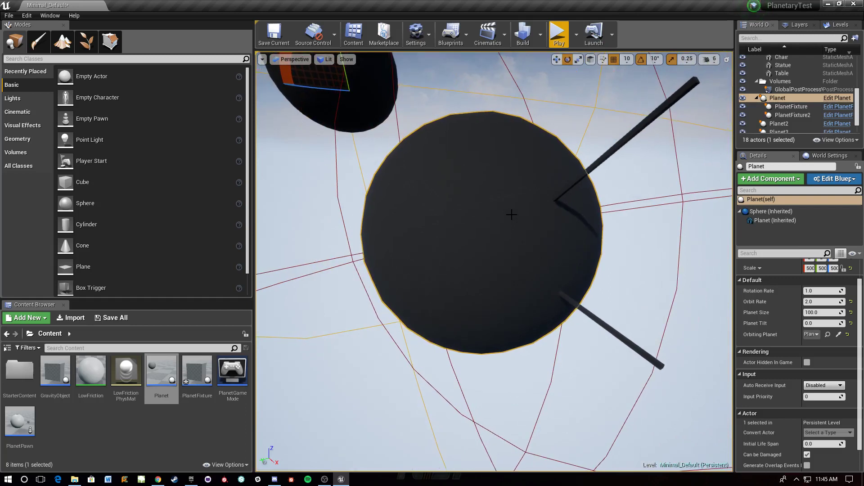
pyautogui.moveTo(459, 202); pyautogui.dragTo(442, 170, button='right')
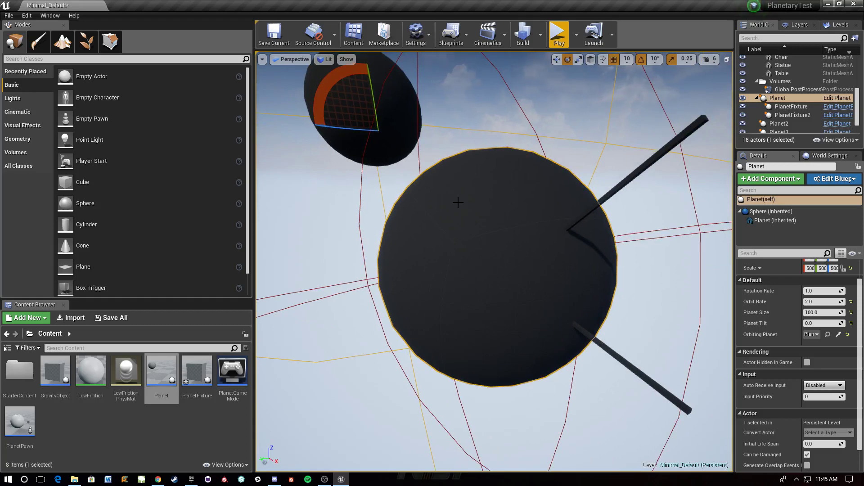
# - Select the upper pole PlanetFixture2 and examine up close where it enters the planet's surface
pyautogui.click(644, 167)
pyautogui.moveTo(644, 166); pyautogui.dragTo(632, 205, button='right')
pyautogui.press('w')
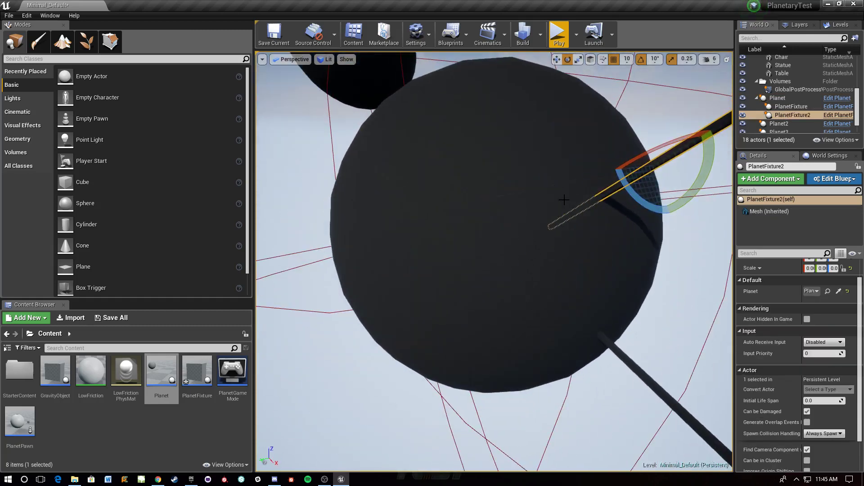
pyautogui.moveTo(563, 201); pyautogui.dragTo(473, 166, button='right')
pyautogui.press('f')
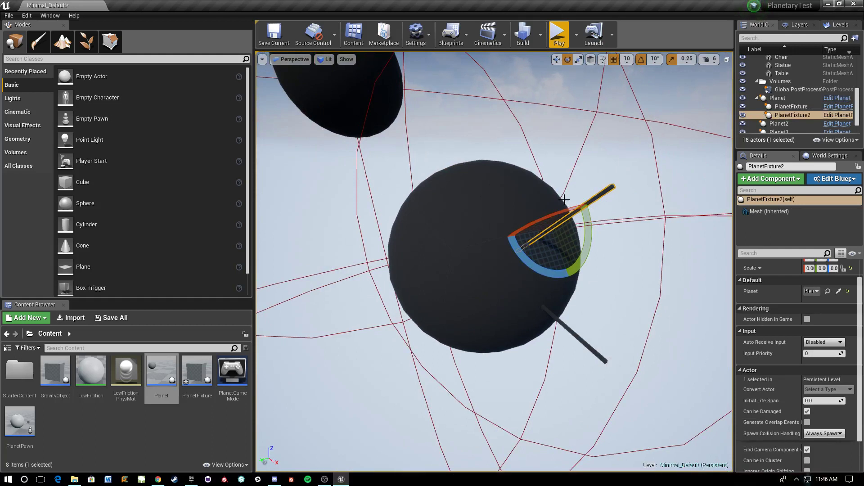
pyautogui.scroll(6, 564, 199)
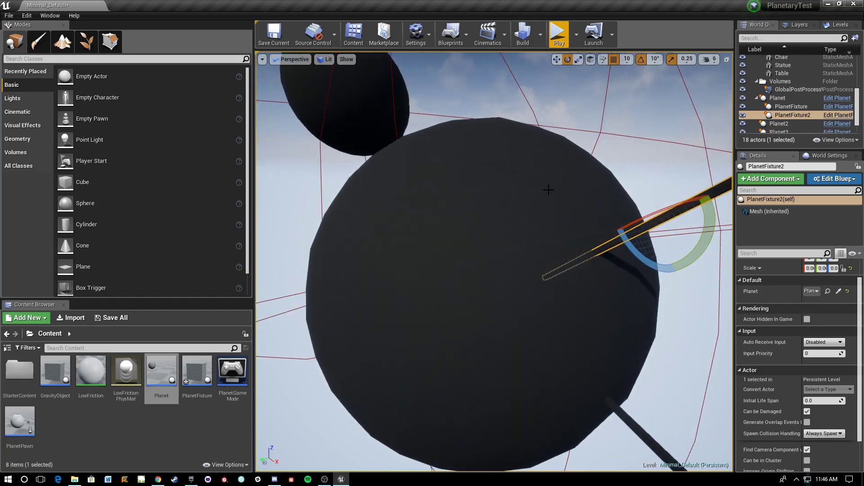
pyautogui.keyDown('alt'); pyautogui.moveTo(548, 190); pyautogui.dragTo(517, 184); pyautogui.keyUp('alt')
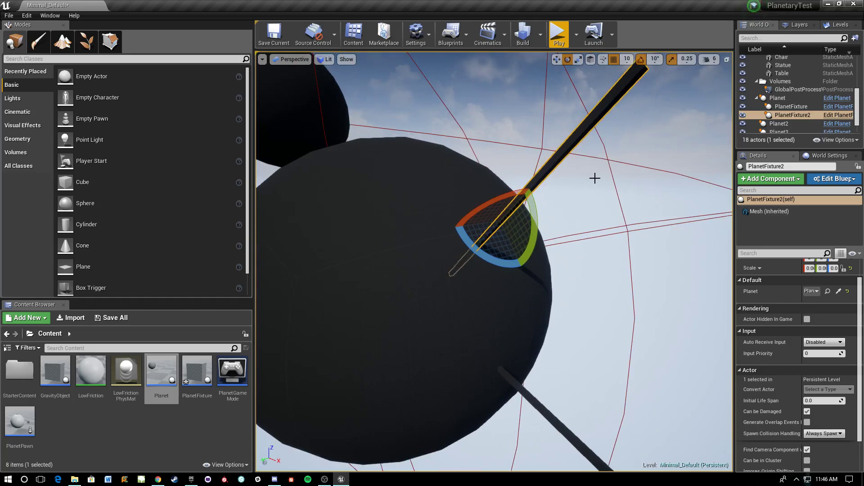
# - Select the Planet and again its upper pole PlanetFixture2, and inspect the pole's base from different angles
pyautogui.click(426, 228)
pyautogui.moveTo(426, 228); pyautogui.dragTo(351, 215, button='right')
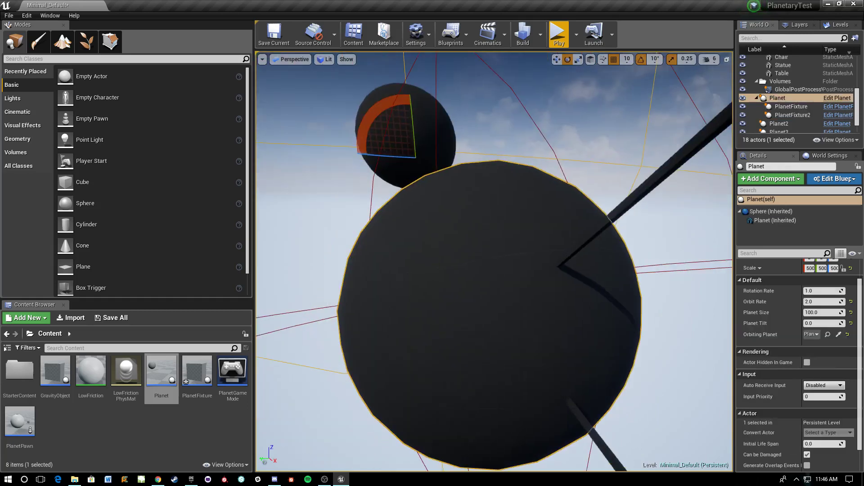
pyautogui.click(609, 217)
pyautogui.press('f')
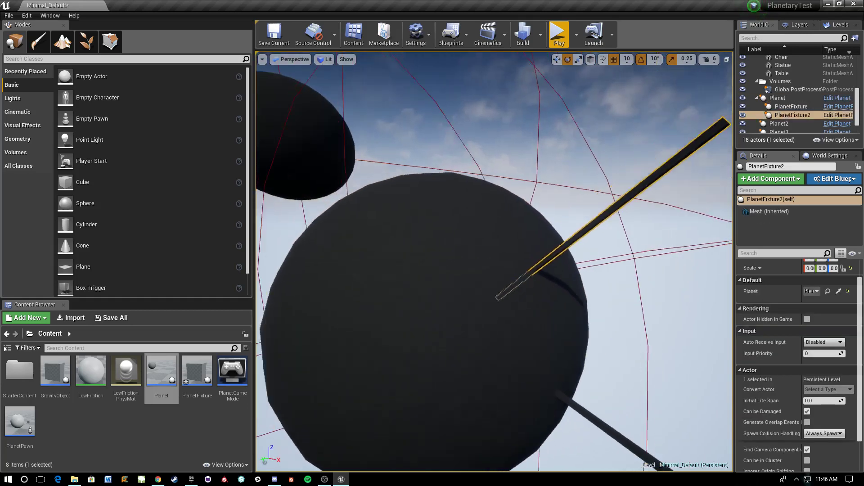
pyautogui.moveTo(610, 217); pyautogui.dragTo(631, 239, button='right')
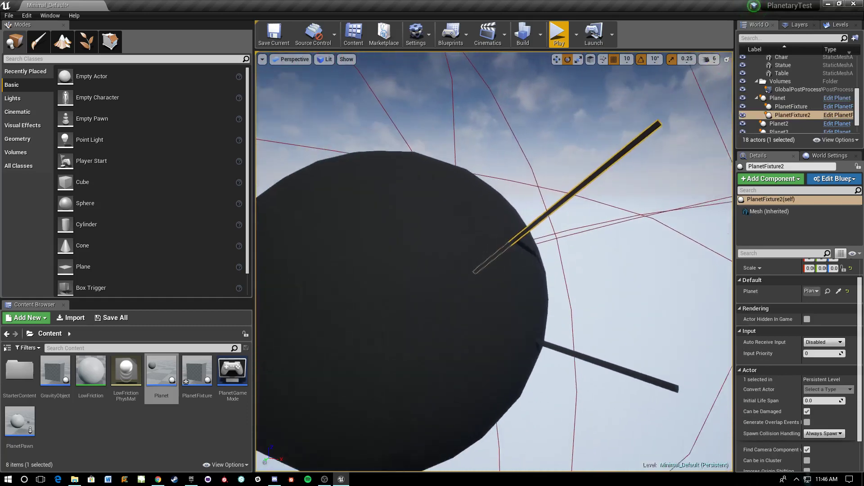
pyautogui.moveTo(549, 233); pyautogui.dragTo(549, 233, button='right')
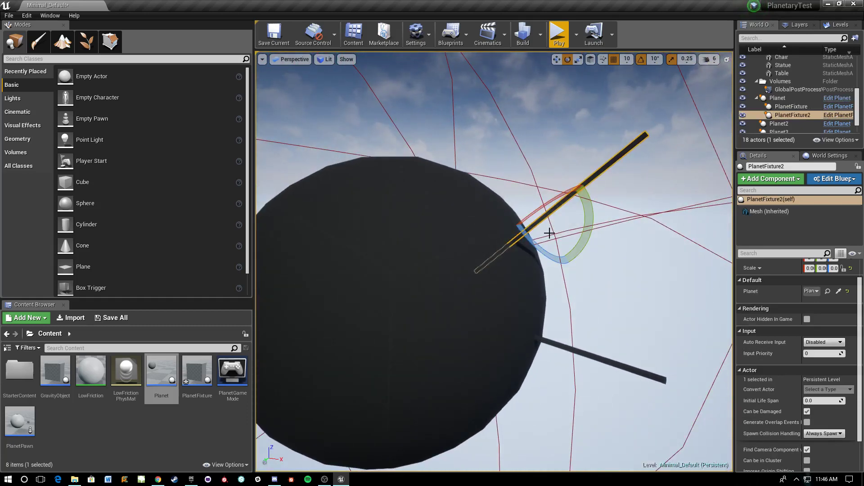
pyautogui.moveTo(538, 233)
pyautogui.mouseDown(button='right')
pyautogui.moveTo(585, 233)
pyautogui.moveTo(538, 233)
pyautogui.moveTo(538, 216)
pyautogui.moveTo(538, 233)
pyautogui.mouseUp(button='right')
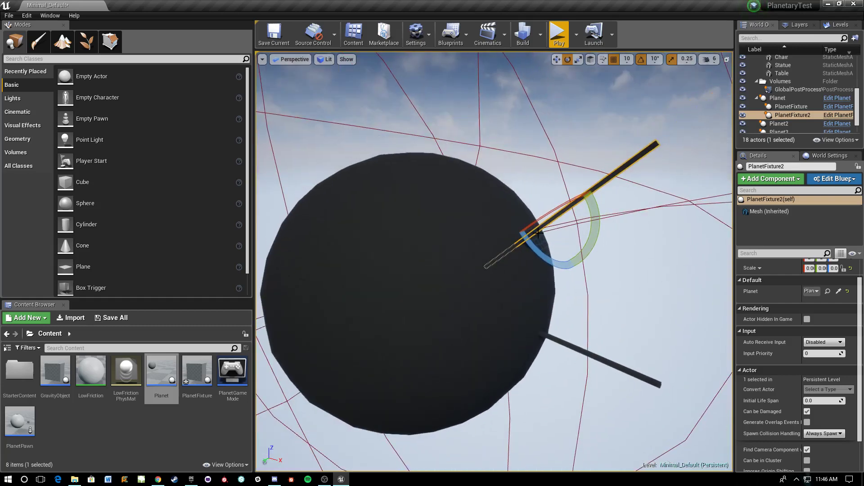
pyautogui.scroll(5, 538, 233)
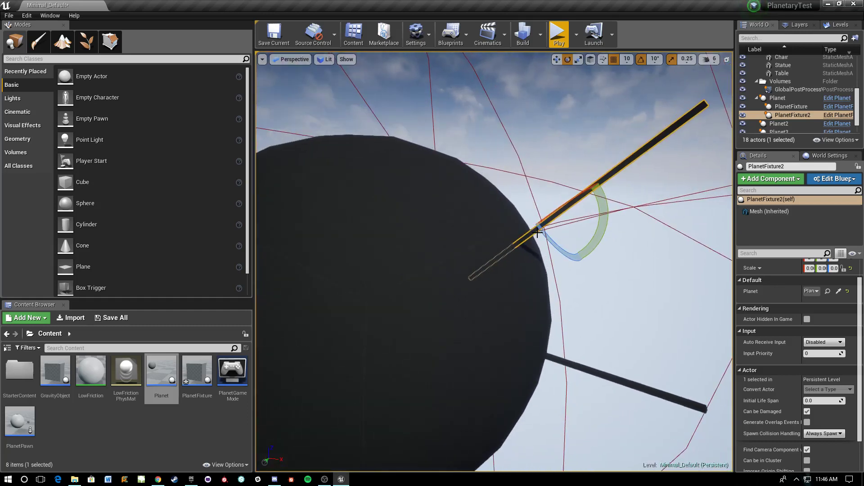
pyautogui.moveTo(490, 292)
pyautogui.keyDown('alt'); pyautogui.mouseDown()
pyautogui.moveTo(397, 288)
pyautogui.moveTo(491, 303)
pyautogui.mouseUp(); pyautogui.keyUp('alt')
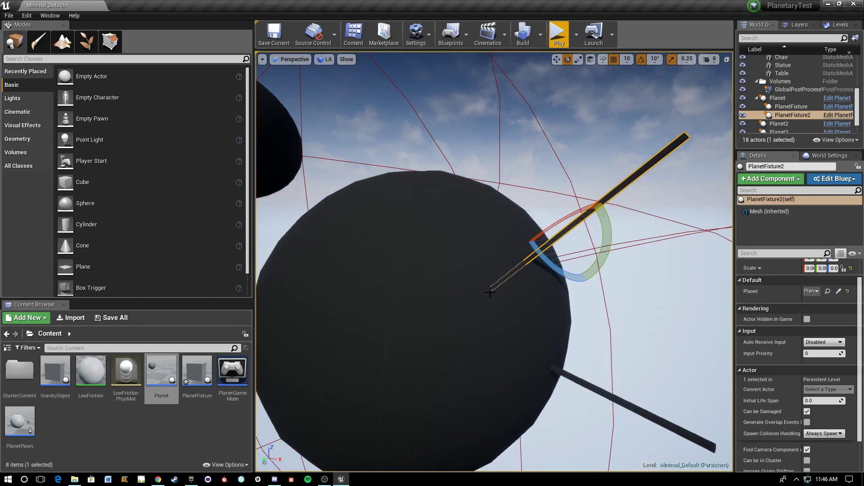
pyautogui.moveTo(483, 271); pyautogui.dragTo(392, 261, button='right')
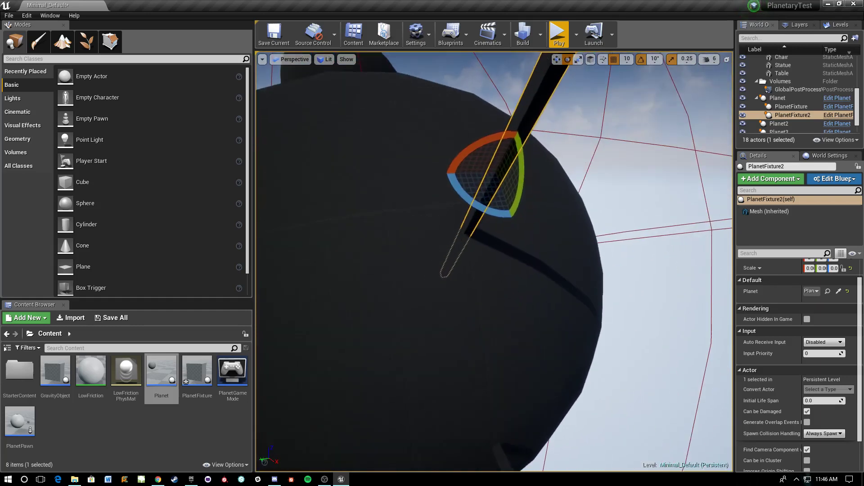
# - Open the PlanetFixture Blueprint and review its Construction Script and Event Graph
pyautogui.click(199, 378)
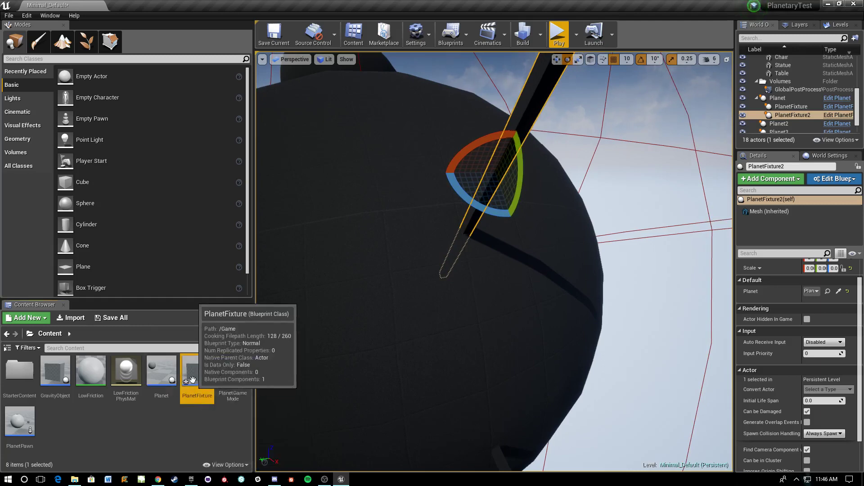
pyautogui.moveTo(407, 316); pyautogui.dragTo(363, 316, button='right')
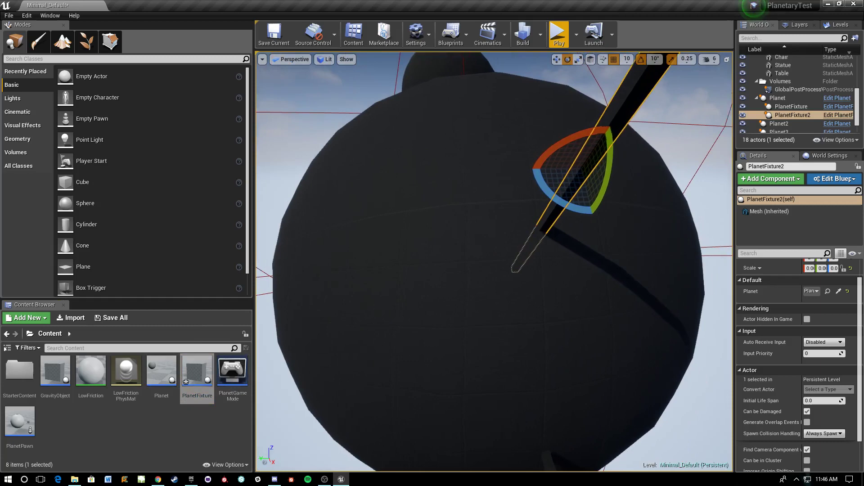
pyautogui.doubleClick(200, 378)
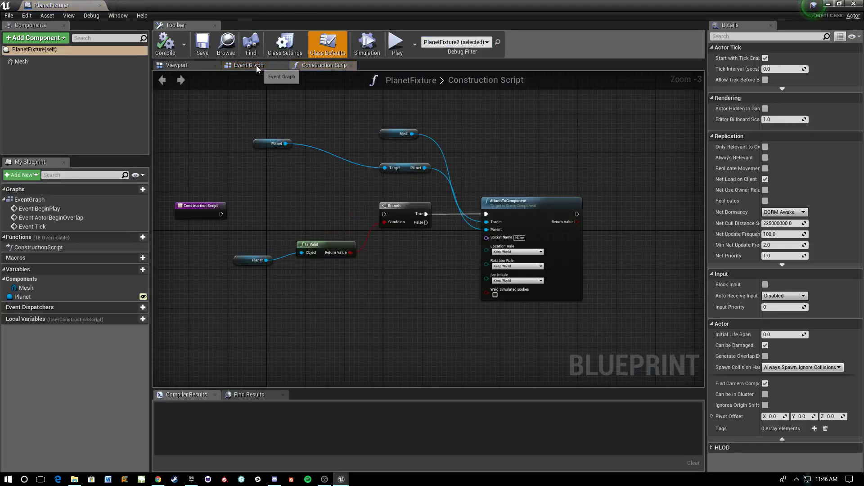
pyautogui.click(249, 65)
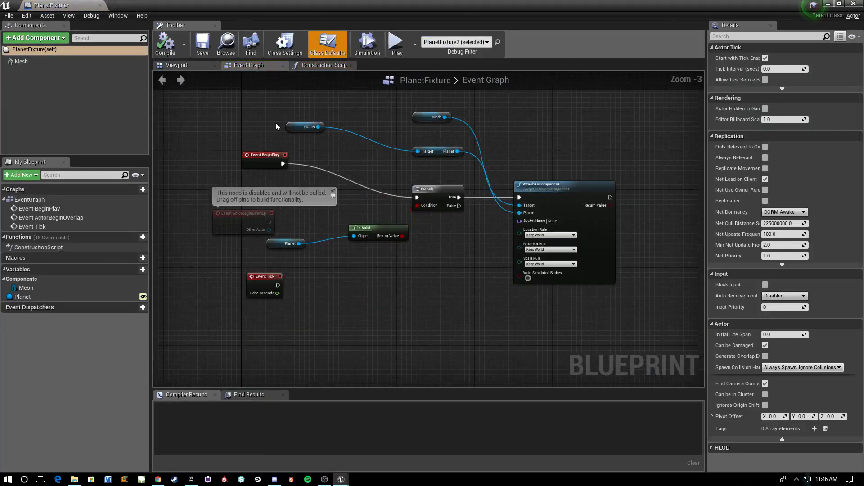
# - Delete the duplicate attachment nodes (Planet, Mesh, Is Valid, Branch and AttachToComponent) from PlanetFixture's Construction Script
pyautogui.click(323, 66)
pyautogui.scroll(-1, 351, 168)
pyautogui.moveTo(280, 120); pyautogui.dragTo(517, 286)
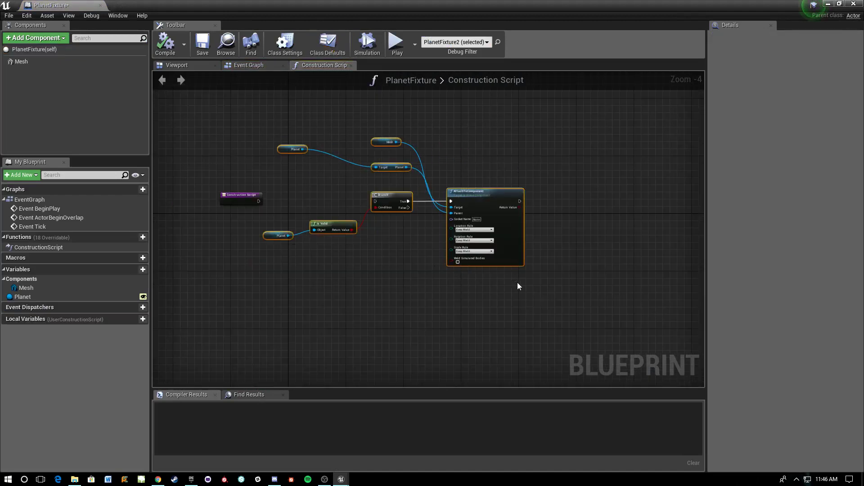
pyautogui.press('Delete')
# - Nudge the Planet node feeding Is Valid in the Event Graph, and reopen the PlanetFixture Blueprint from the level editor
pyautogui.click(253, 68)
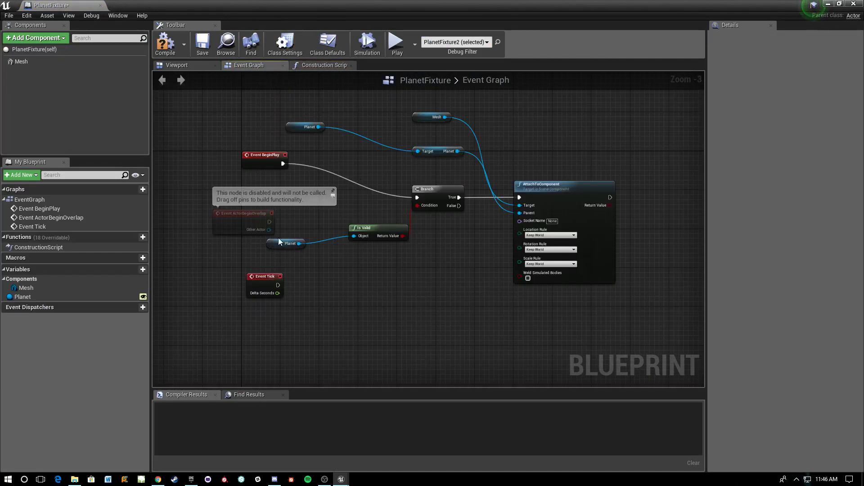
pyautogui.moveTo(279, 242); pyautogui.dragTo(273, 247)
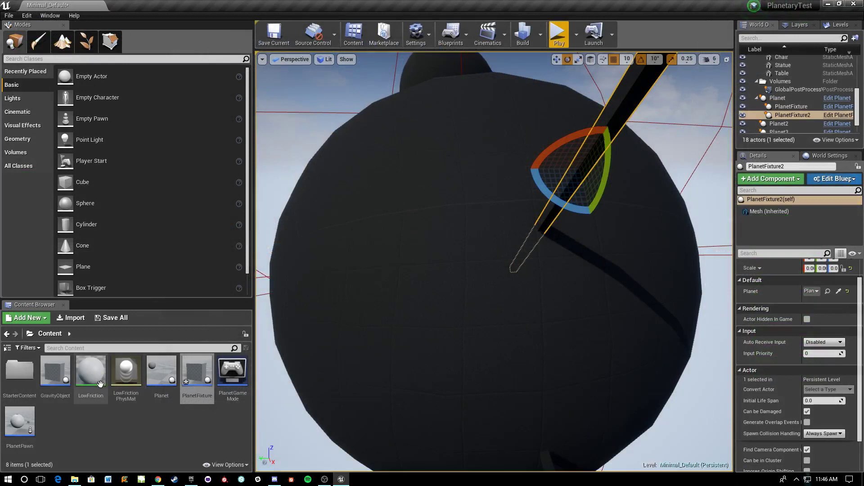
pyautogui.click(161, 373)
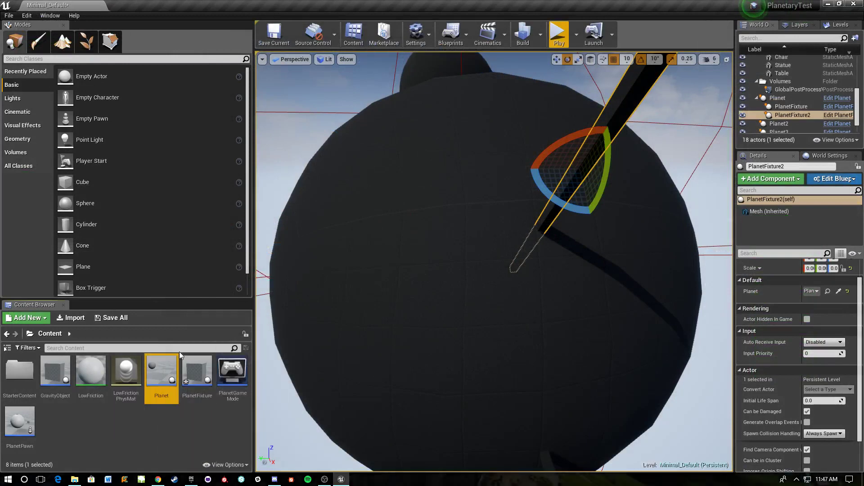
pyautogui.doubleClick(200, 376)
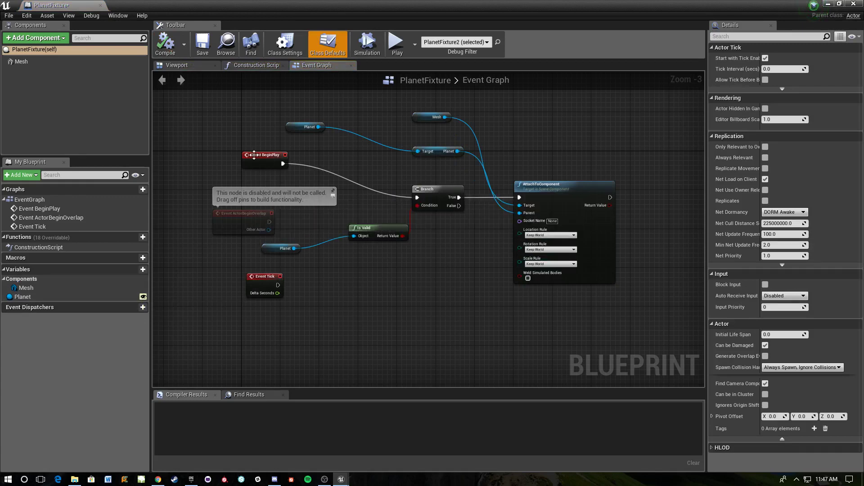
# - Line up the Branch node with Event BeginPlay and move the disabled ActorBeginOverlap event out of the way
pyautogui.moveTo(255, 155); pyautogui.dragTo(225, 179)
pyautogui.moveTo(232, 221); pyautogui.dragTo(198, 231)
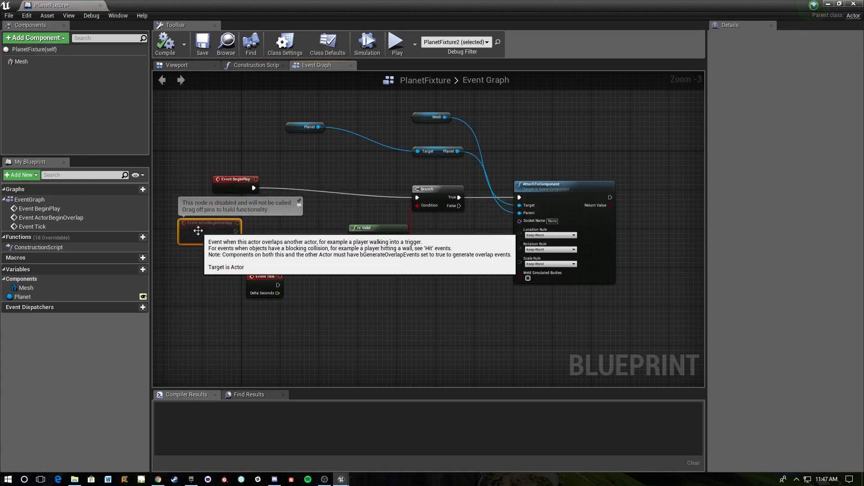
pyautogui.moveTo(417, 185); pyautogui.dragTo(387, 176)
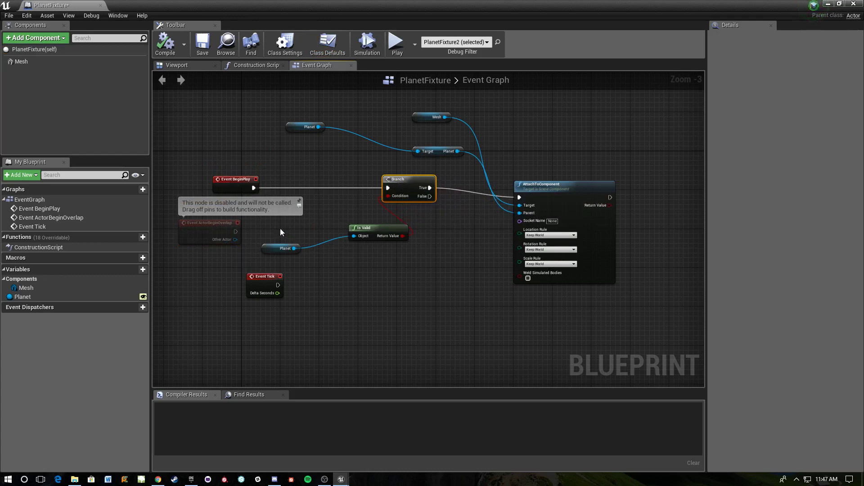
# - Move the Planet and Is Valid nodes below the BeginPlay wire and bring the Branch node closer to them
pyautogui.moveTo(280, 228); pyautogui.dragTo(371, 263)
pyautogui.moveTo(369, 228); pyautogui.dragTo(325, 241)
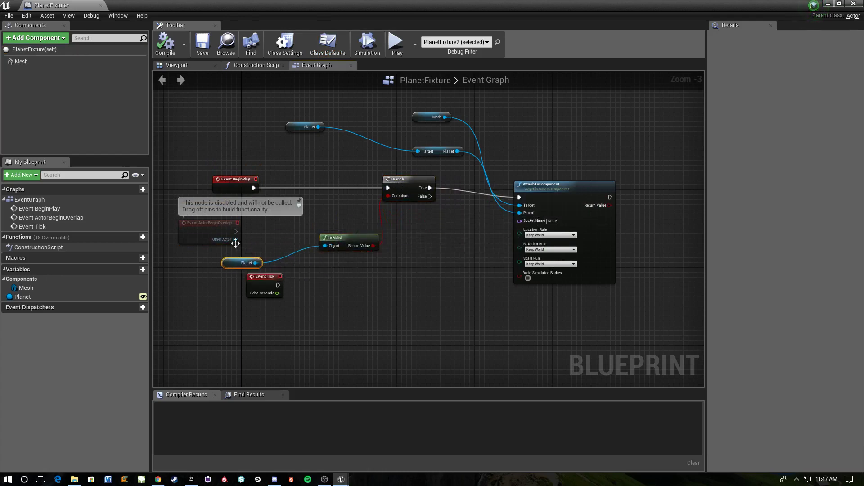
pyautogui.moveTo(214, 227); pyautogui.dragTo(194, 227)
pyautogui.click(346, 239)
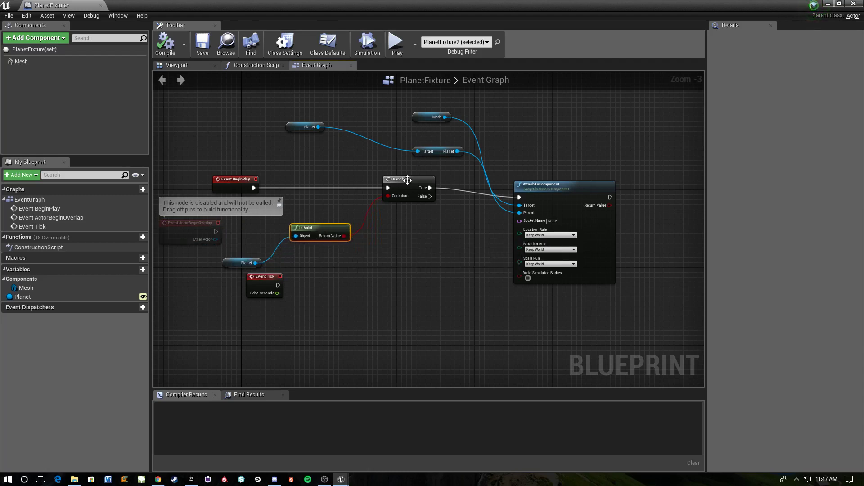
pyautogui.moveTo(409, 181); pyautogui.dragTo(389, 180)
pyautogui.moveTo(432, 226); pyautogui.dragTo(377, 244, button='right')
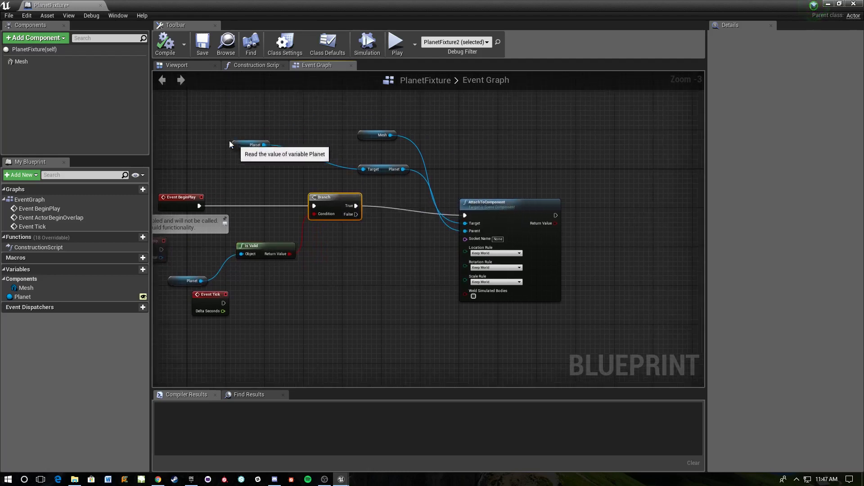
# - Align the two upper Planet nodes in one row and place AttachToComponent level with the Branch node's True output
pyautogui.moveTo(251, 145); pyautogui.dragTo(305, 169)
pyautogui.click(383, 170)
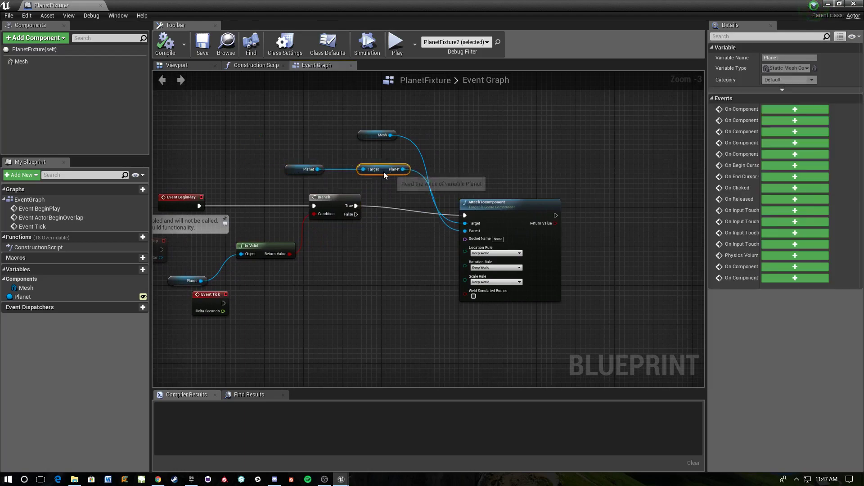
pyautogui.scroll(2, 399, 176)
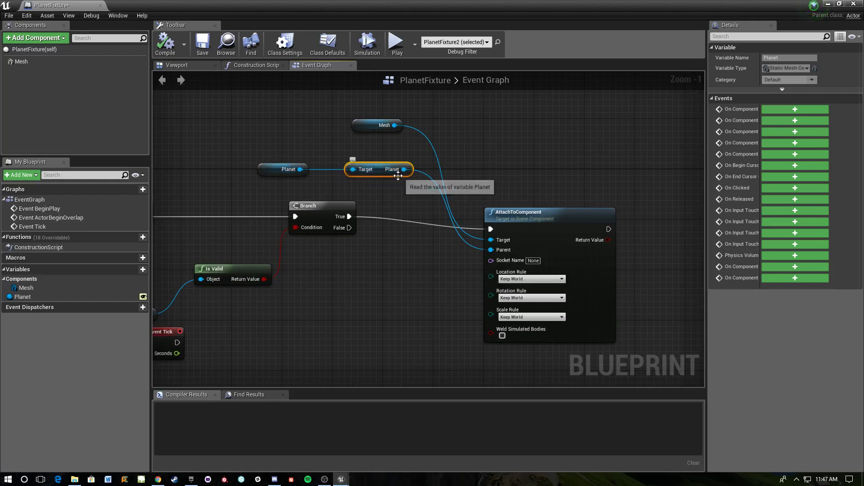
pyautogui.moveTo(403, 167); pyautogui.dragTo(391, 167)
pyautogui.moveTo(530, 218); pyautogui.dragTo(492, 207)
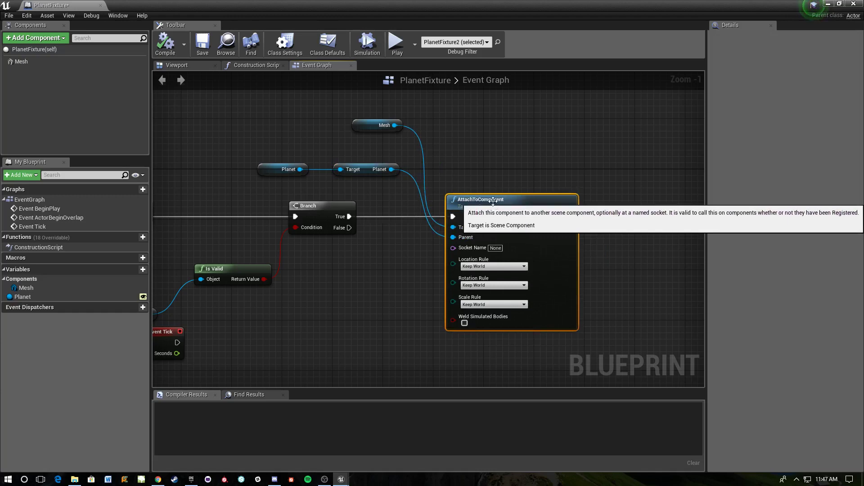
# - Space out the Mesh, target Planet and AttachToComponent nodes so the Target and Parent wires are easy to follow
pyautogui.click(383, 126)
pyautogui.moveTo(383, 126); pyautogui.dragTo(358, 132)
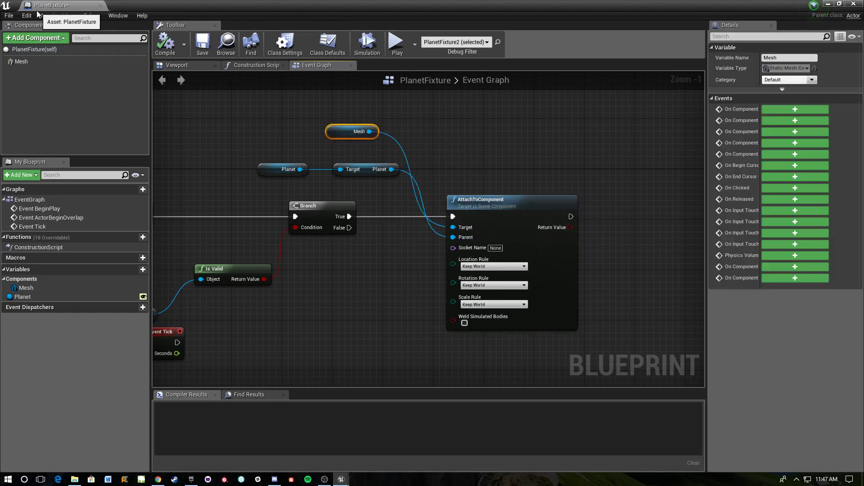
pyautogui.moveTo(341, 133)
pyautogui.mouseDown()
pyautogui.moveTo(334, 133)
pyautogui.moveTo(347, 133)
pyautogui.mouseUp()
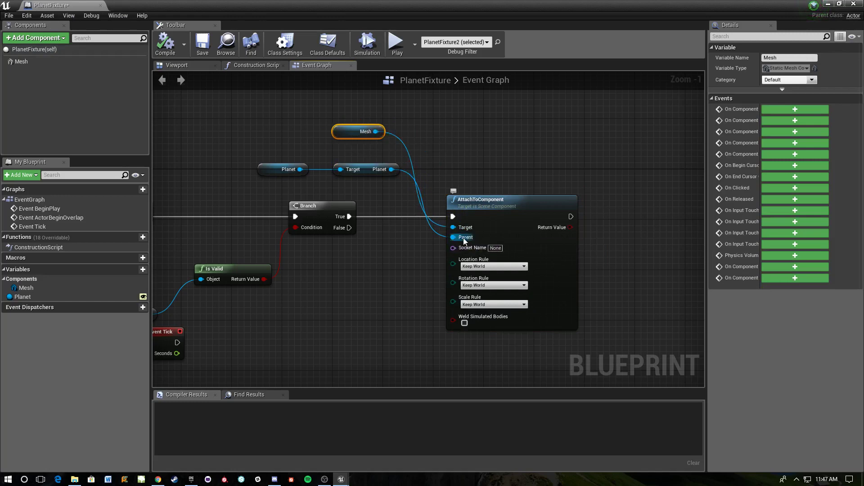
pyautogui.moveTo(467, 210); pyautogui.dragTo(487, 204)
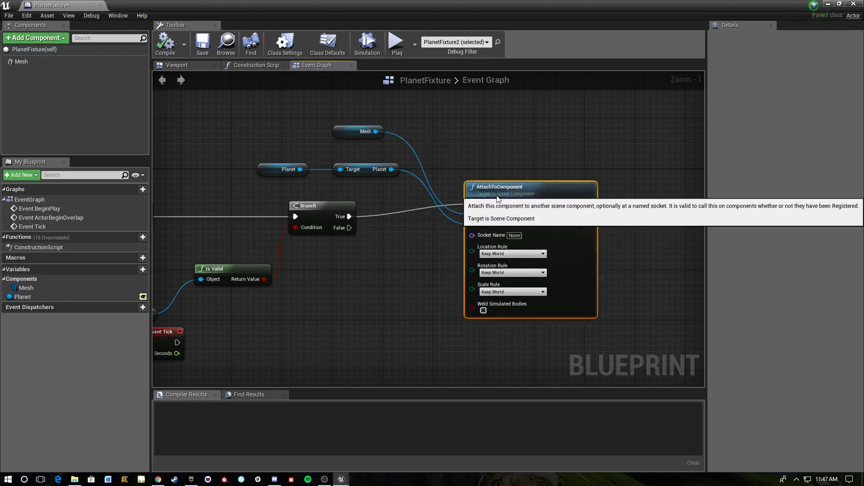
pyautogui.click(363, 169)
pyautogui.moveTo(363, 169); pyautogui.dragTo(357, 170)
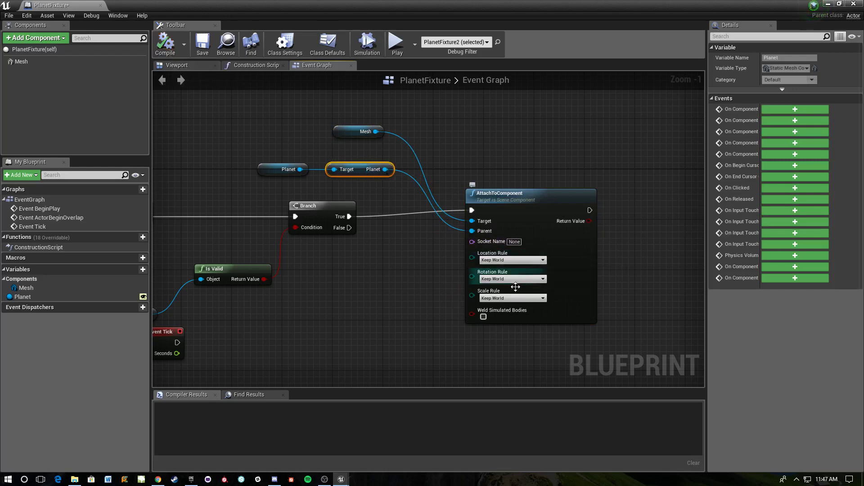
# - Compile and save the PlanetFixture Blueprint, and close its editor to return to the level
pyautogui.click(165, 50)
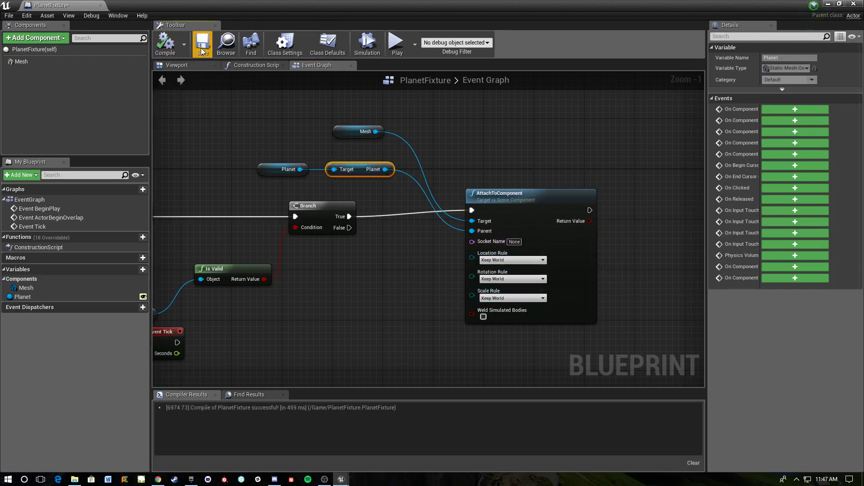
pyautogui.click(202, 47)
pyautogui.click(99, 6)
# - Play-test the level to check how the fixtures follow the rotating planet, and end the session
pyautogui.moveTo(297, 162)
pyautogui.mouseDown(button='right')
pyautogui.moveTo(314, 113)
pyautogui.moveTo(307, 148)
pyautogui.mouseUp(button='right')
pyautogui.press('s')
pyautogui.click(559, 34)
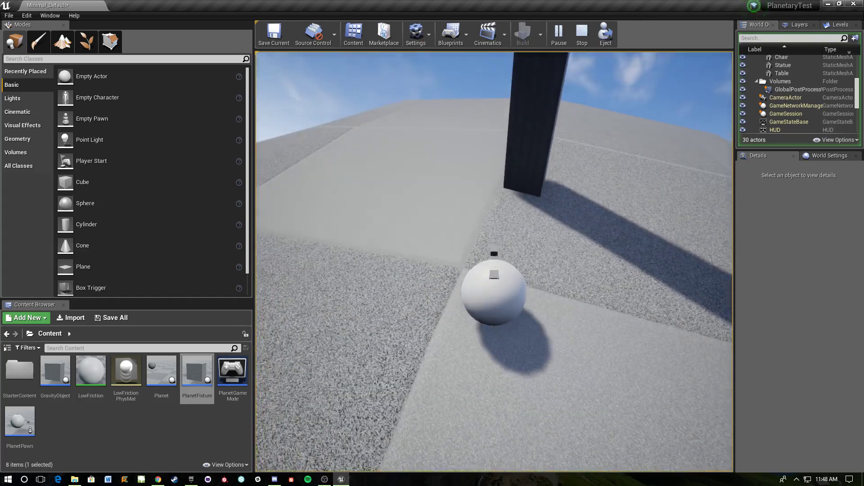
pyautogui.press('Escape')
# - Duplicate the PlanetFixture pillar by rotating a copy around the planet, placing a third pillar on its surface
pyautogui.moveTo(585, 317)
pyautogui.mouseDown(button='right')
pyautogui.moveTo(630, 360)
pyautogui.moveTo(590, 288)
pyautogui.moveTo(584, 317)
pyautogui.mouseUp(button='right')
pyautogui.click(584, 317)
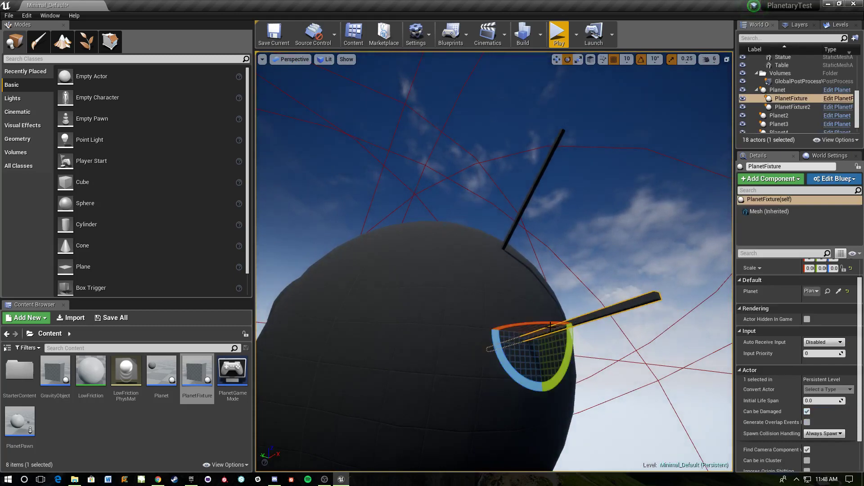
pyautogui.keyDown('alt'); pyautogui.moveTo(523, 334); pyautogui.dragTo(538, 336); pyautogui.keyUp('alt')
pyautogui.moveTo(539, 336); pyautogui.dragTo(555, 317, button='right')
pyautogui.press('e')
pyautogui.moveTo(452, 326); pyautogui.dragTo(449, 326)
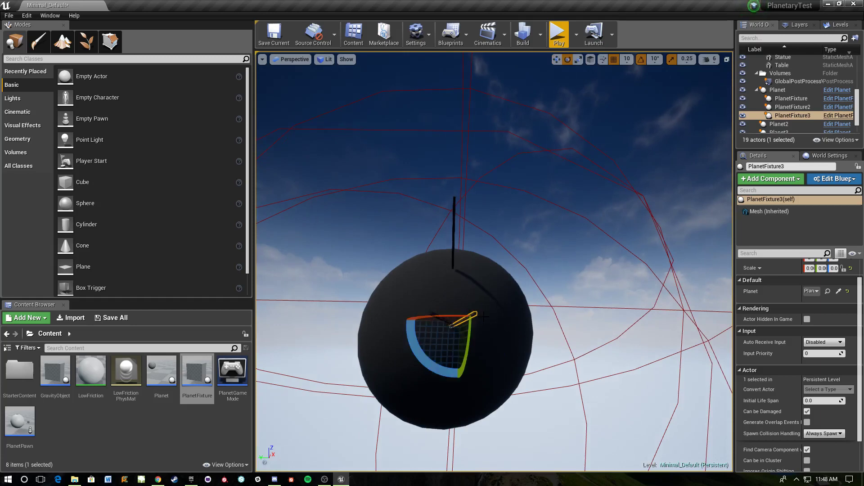
# - Play-test the level with three pillars on the planet to check their attachment, and end the session
pyautogui.press('w')
pyautogui.press('w')
pyautogui.moveTo(471, 328); pyautogui.dragTo(453, 347, button='right')
pyautogui.click(558, 34)
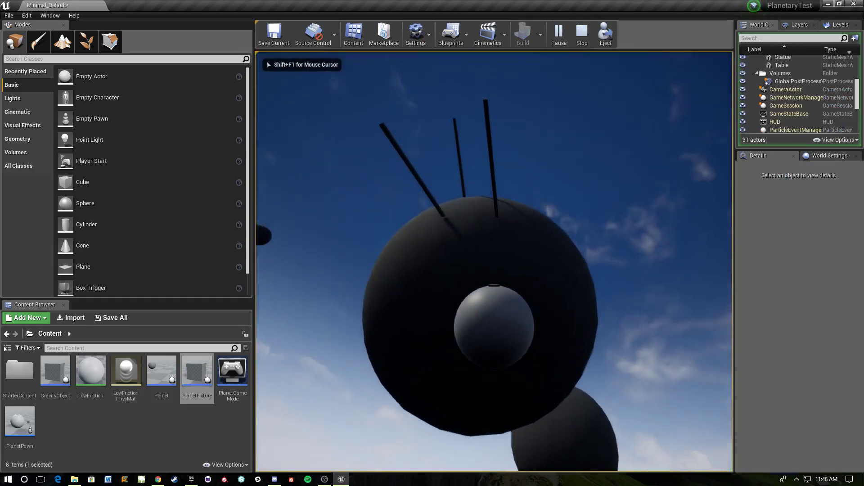
pyautogui.press('Escape')
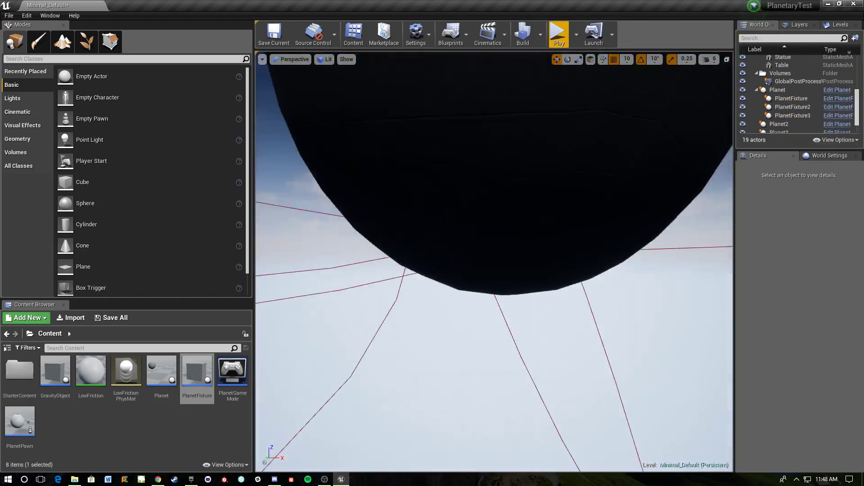
# - Examine the planet and its three attached pillars from several angles and distances
pyautogui.moveTo(494, 262); pyautogui.dragTo(410, 190, button='right')
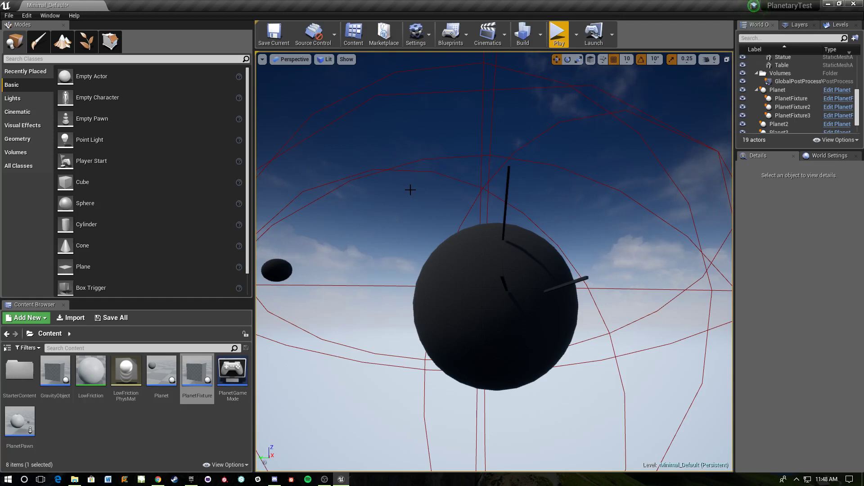
pyautogui.moveTo(413, 189); pyautogui.dragTo(413, 189, button='right')
pyautogui.moveTo(494, 198); pyautogui.dragTo(495, 198, button='right')
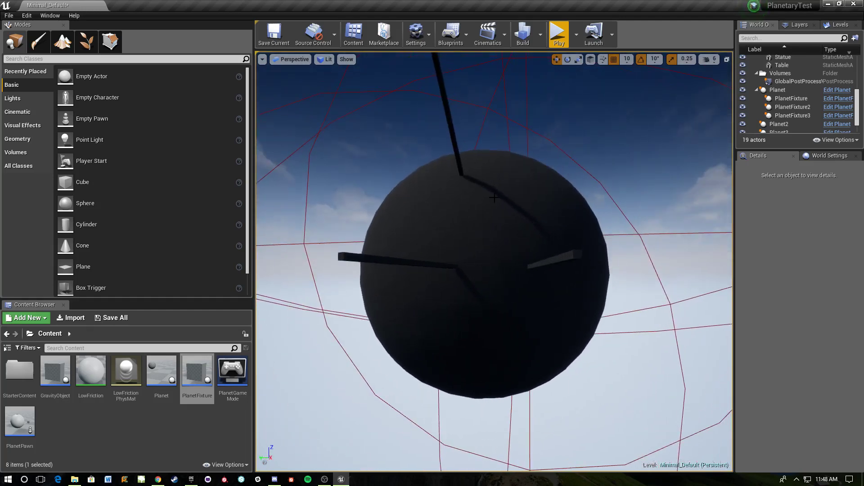
pyautogui.moveTo(494, 197); pyautogui.dragTo(494, 197, button='right')
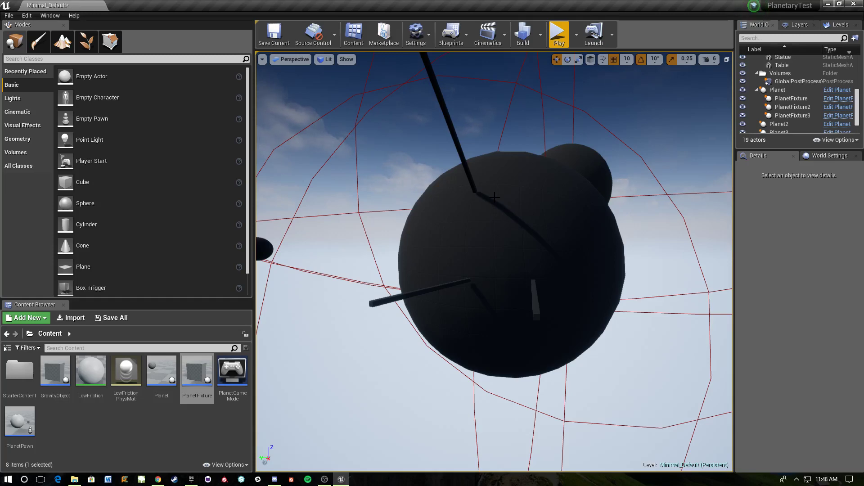
pyautogui.moveTo(486, 183); pyautogui.dragTo(485, 184, button='right')
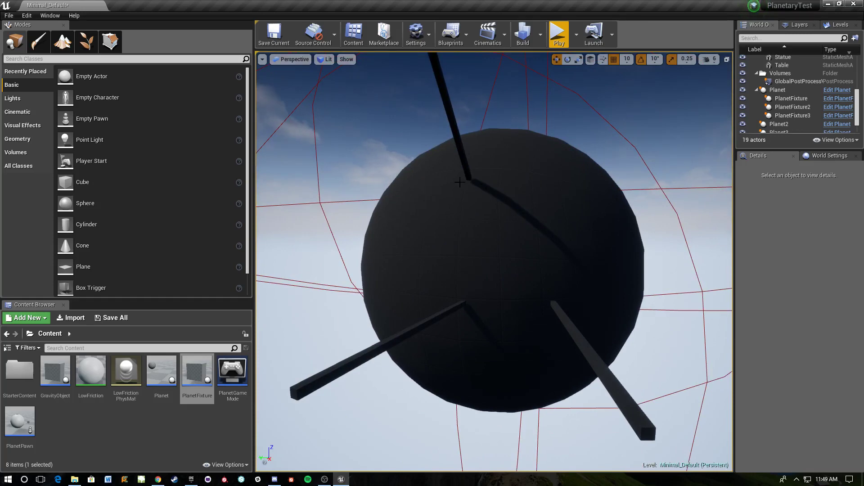
pyautogui.keyDown('alt'); pyautogui.moveTo(460, 182); pyautogui.dragTo(423, 203); pyautogui.keyUp('alt')
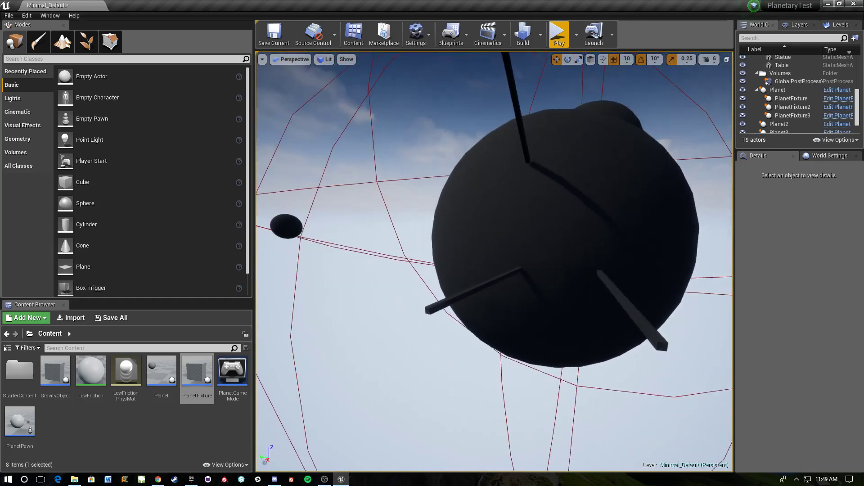
pyautogui.moveTo(440, 191); pyautogui.dragTo(461, 188, button='right')
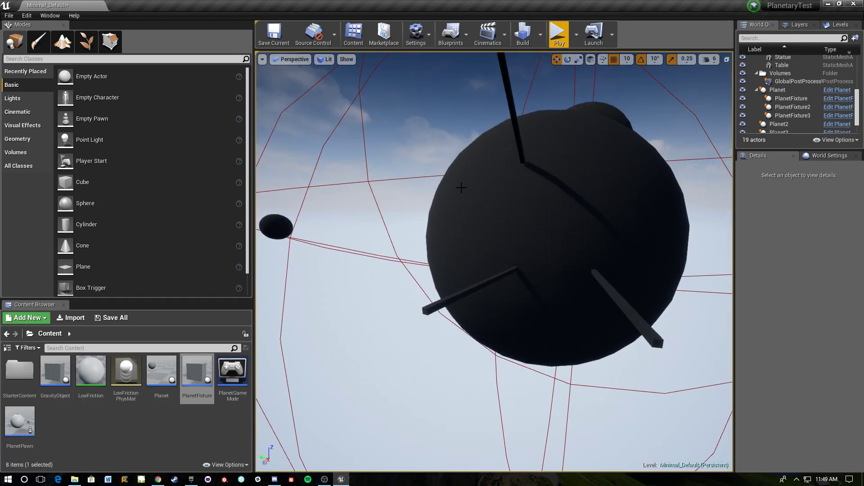
pyautogui.moveTo(494, 261); pyautogui.dragTo(519, 173, button='right')
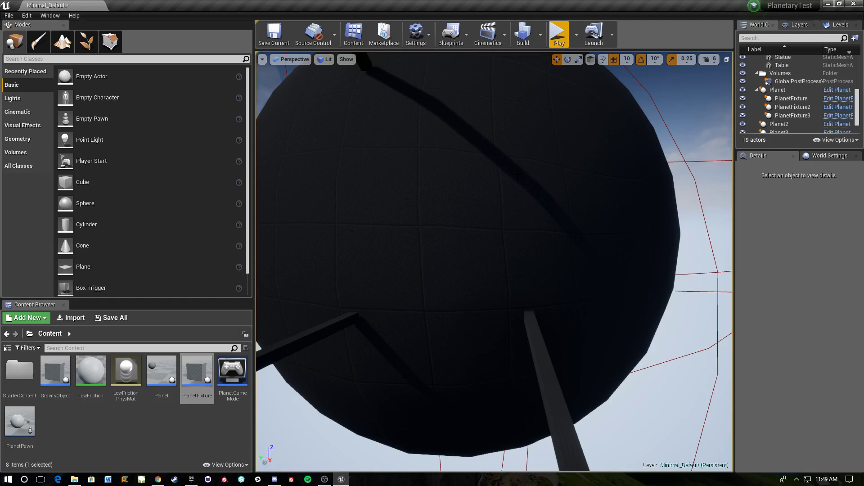
pyautogui.moveTo(494, 261)
pyautogui.mouseDown(button='right')
pyautogui.moveTo(433, 261)
pyautogui.moveTo(508, 261)
pyautogui.mouseUp(button='right')
pyautogui.press('s')
pyautogui.moveTo(517, 174); pyautogui.dragTo(516, 175, button='right')
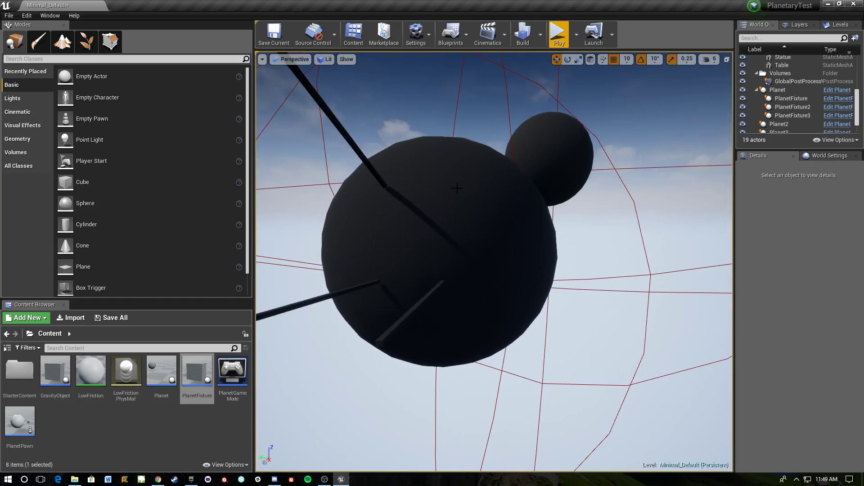
pyautogui.moveTo(457, 189); pyautogui.dragTo(457, 189, button='right')
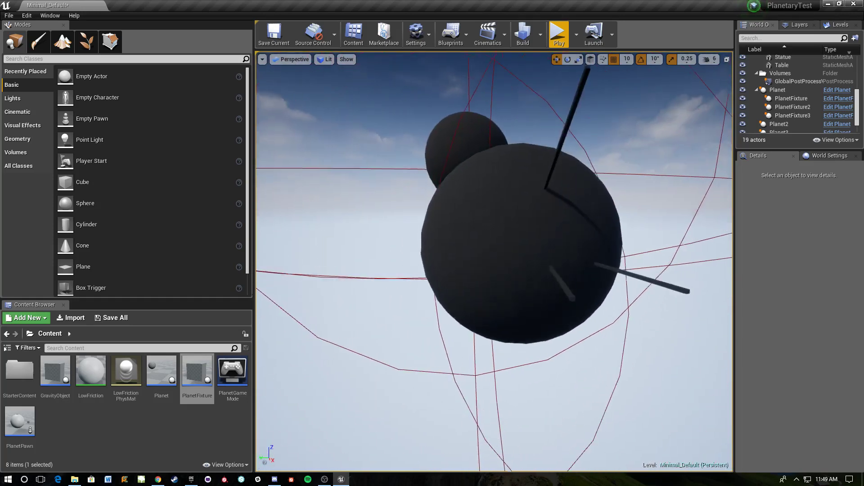
pyautogui.moveTo(538, 247); pyautogui.dragTo(538, 247, button='right')
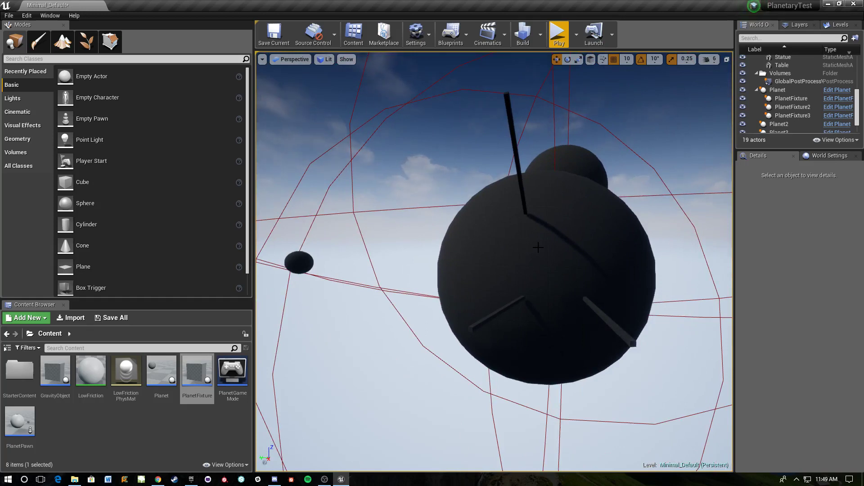
pyautogui.moveTo(496, 224)
pyautogui.mouseDown(button='right')
pyautogui.moveTo(486, 210)
pyautogui.moveTo(496, 227)
pyautogui.moveTo(630, 227)
pyautogui.moveTo(496, 224)
pyautogui.mouseUp(button='right')
pyautogui.press('w')
pyautogui.moveTo(538, 247); pyautogui.dragTo(538, 248, button='right')
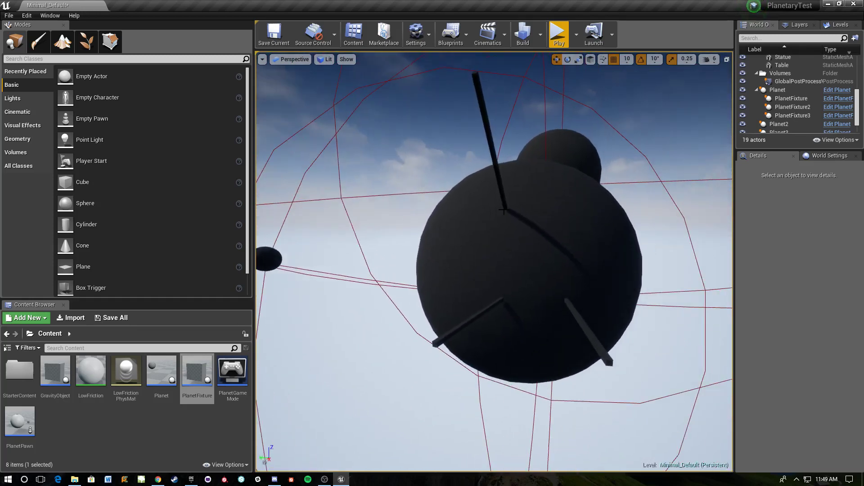
pyautogui.moveTo(504, 211); pyautogui.dragTo(509, 211, button='right')
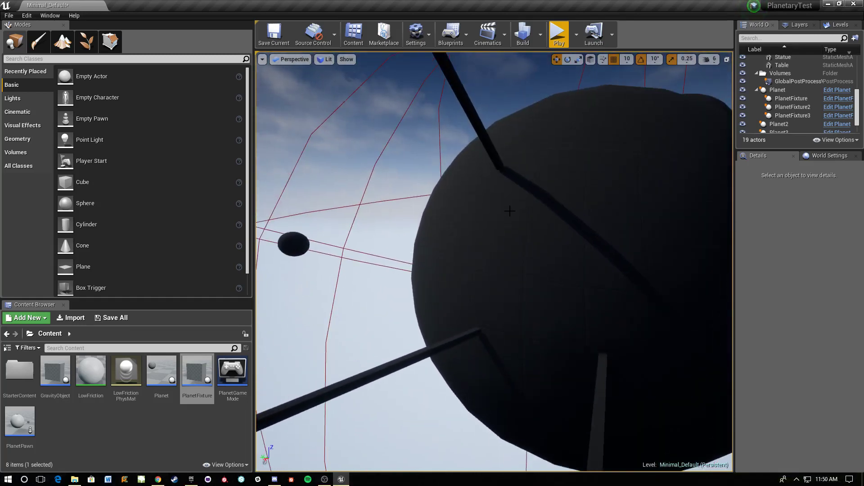
pyautogui.moveTo(510, 210); pyautogui.dragTo(551, 222, button='right')
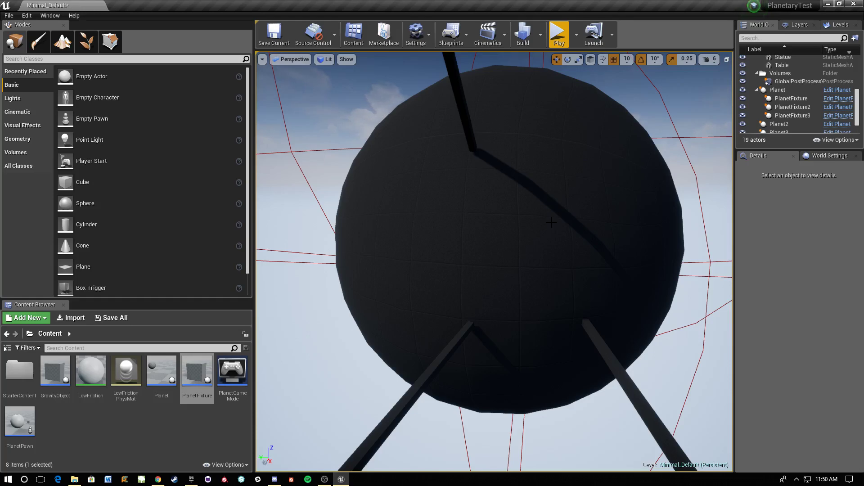
pyautogui.moveTo(551, 223)
pyautogui.mouseDown(button='right')
pyautogui.moveTo(540, 235)
pyautogui.moveTo(525, 229)
pyautogui.moveTo(535, 234)
pyautogui.moveTo(525, 227)
pyautogui.moveTo(557, 217)
pyautogui.moveTo(531, 228)
pyautogui.moveTo(553, 224)
pyautogui.mouseUp(button='right')
pyautogui.press('d')
pyautogui.press('s')
pyautogui.press('a')
pyautogui.press('w')
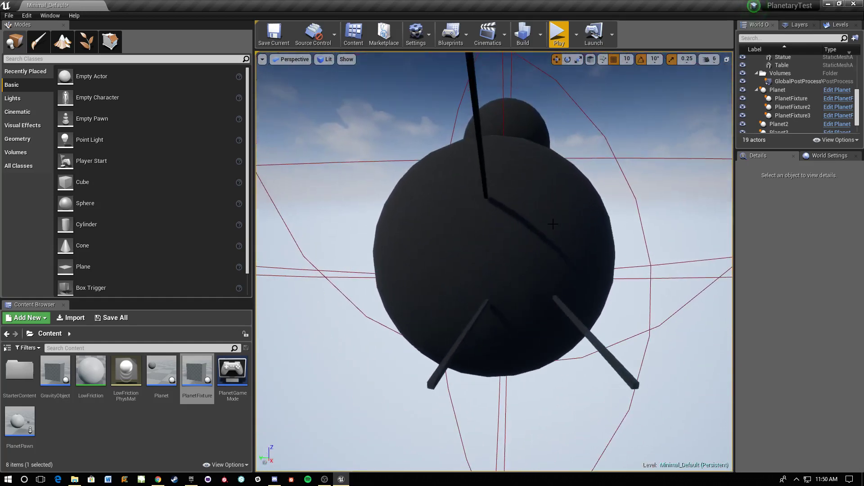
pyautogui.moveTo(553, 224); pyautogui.dragTo(587, 219, button='right')
pyautogui.press('s')
pyautogui.press('w')
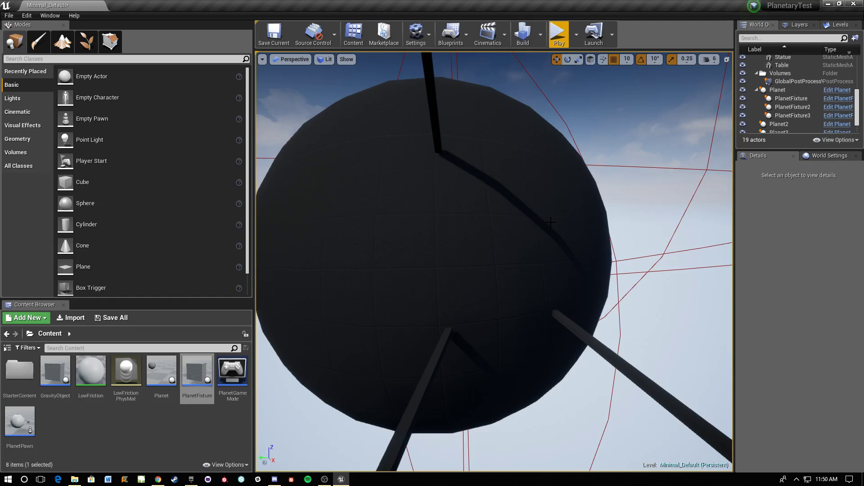
# - Select the PlanetFixture3 pillar and the PlanetFixture pillar in turn, and inspect how each sits on the planet's surface
pyautogui.moveTo(551, 222); pyautogui.dragTo(534, 306, button='right')
pyautogui.click(531, 320)
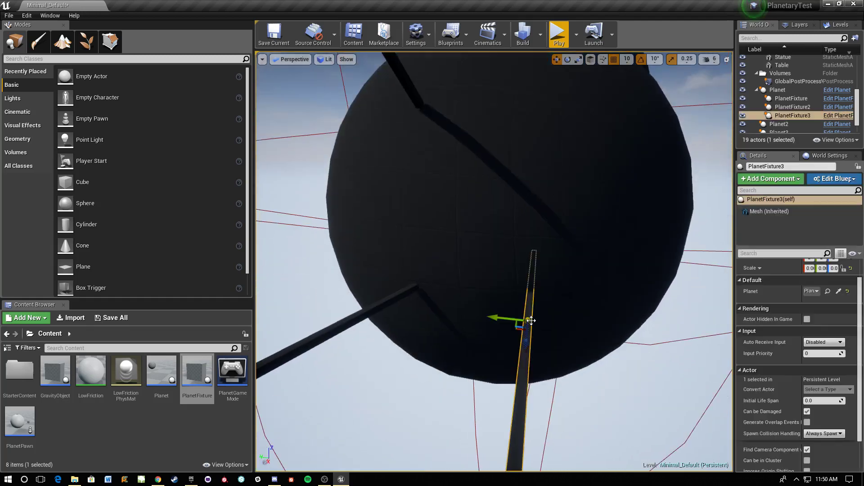
pyautogui.click(372, 305)
pyautogui.moveTo(372, 305); pyautogui.dragTo(409, 226, button='right')
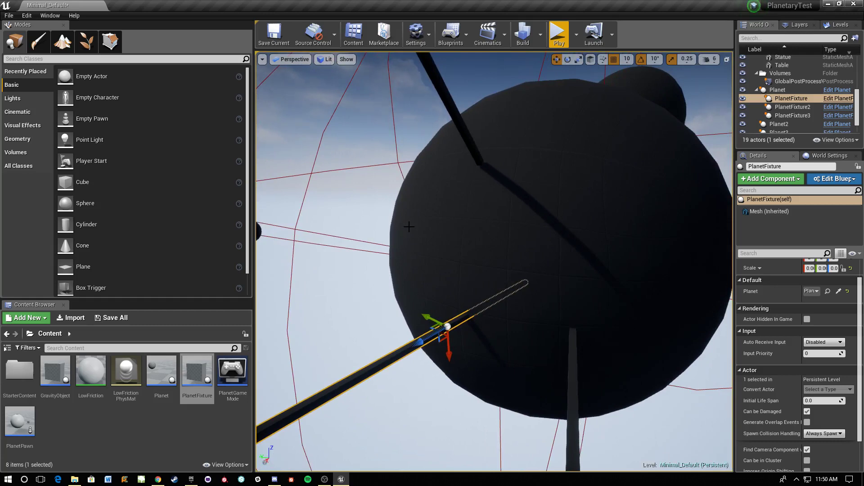
pyautogui.moveTo(389, 214); pyautogui.dragTo(369, 221, button='right')
pyautogui.press('s')
pyautogui.moveTo(441, 217)
pyautogui.mouseDown(button='right')
pyautogui.moveTo(411, 216)
pyautogui.moveTo(455, 212)
pyautogui.moveTo(441, 216)
pyautogui.mouseUp(button='right')
pyautogui.press('s')
pyautogui.press('w')
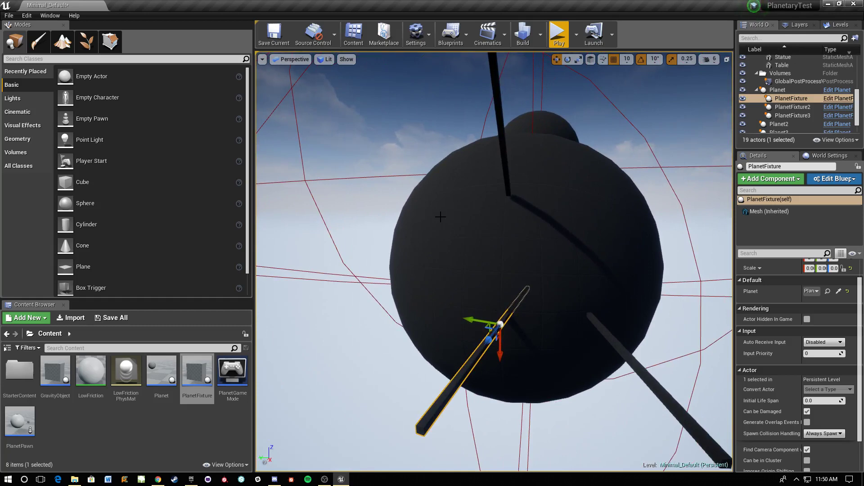
pyautogui.moveTo(440, 216)
pyautogui.mouseDown(button='right')
pyautogui.moveTo(432, 221)
pyautogui.moveTo(441, 216)
pyautogui.mouseUp(button='right')
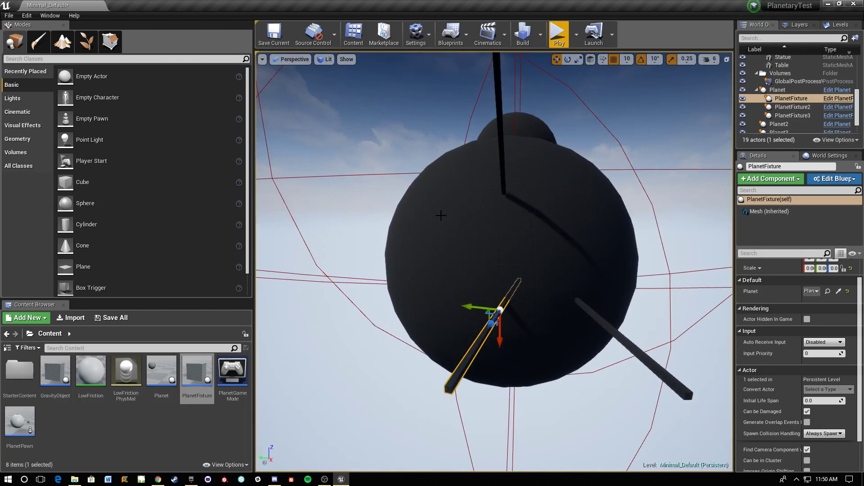